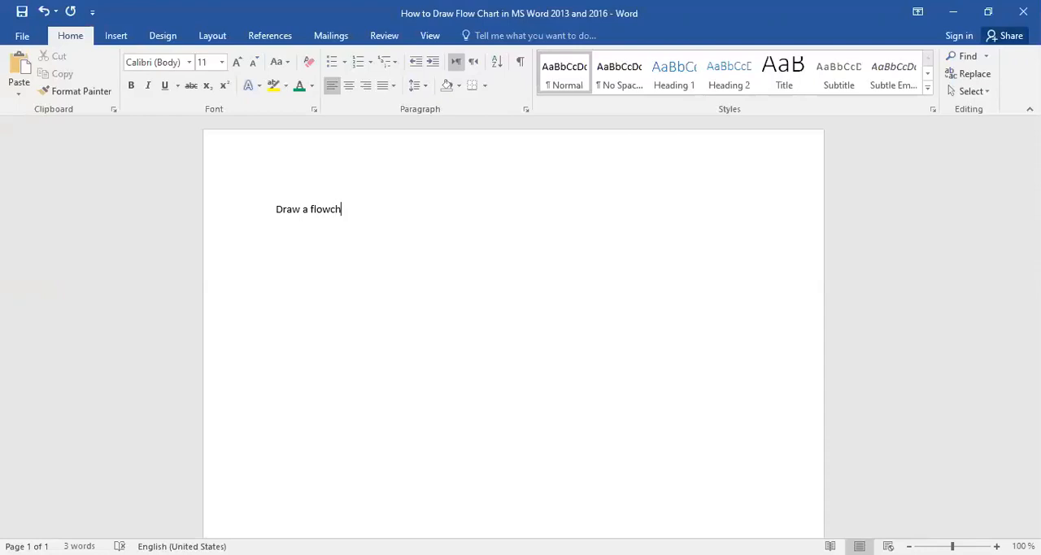
Complete the opening sentence so it reads "Draw a flowchart to find the sum and average of three numbers".
{"action": "type", "text": "to find the sum and "}
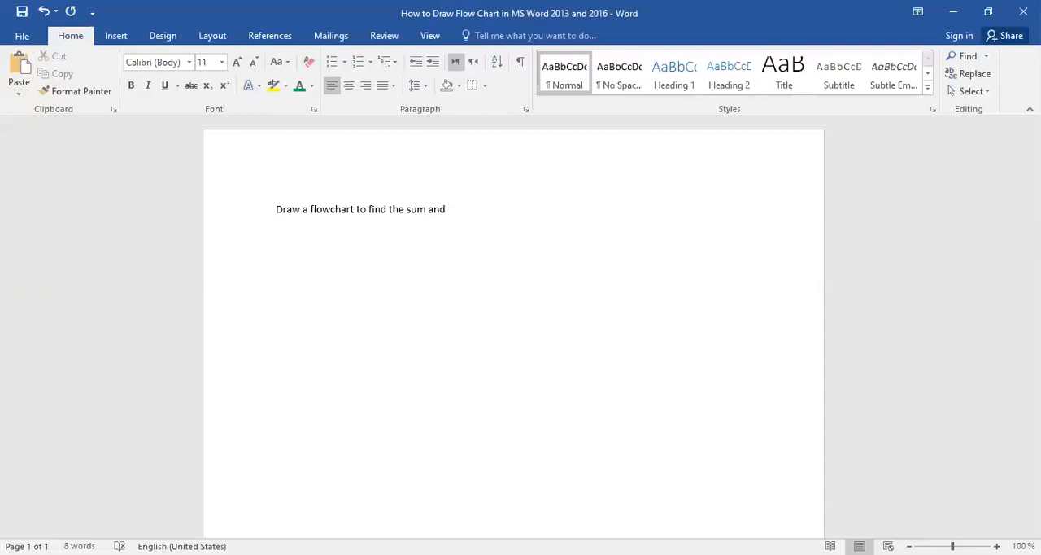
{"action": "type", "text": "average of two"}
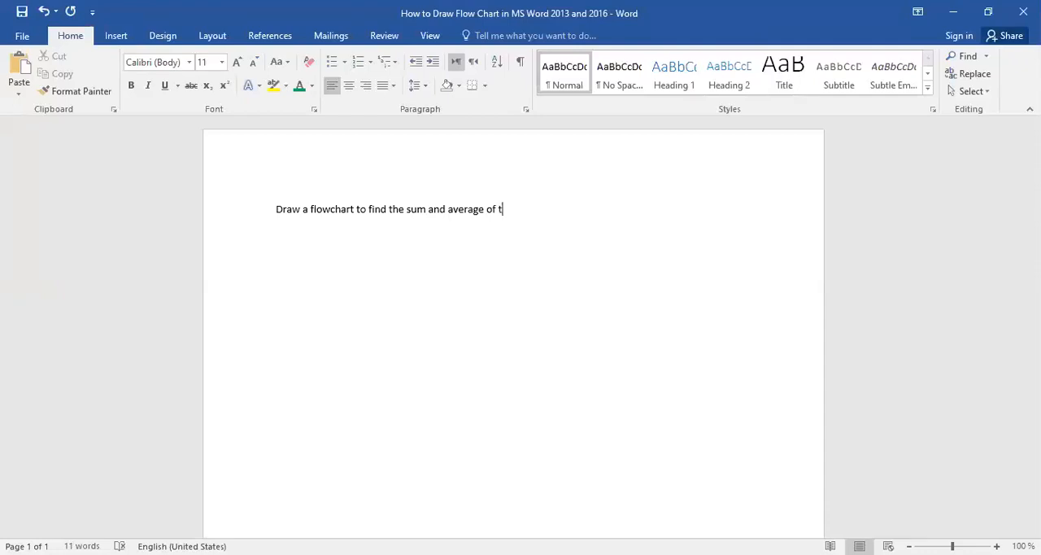
{"action": "key", "text": "BackSpace"}
{"action": "key", "text": "BackSpace"}
{"action": "key", "text": "BackSpace"}
{"action": "type", "text": "three numbers"}
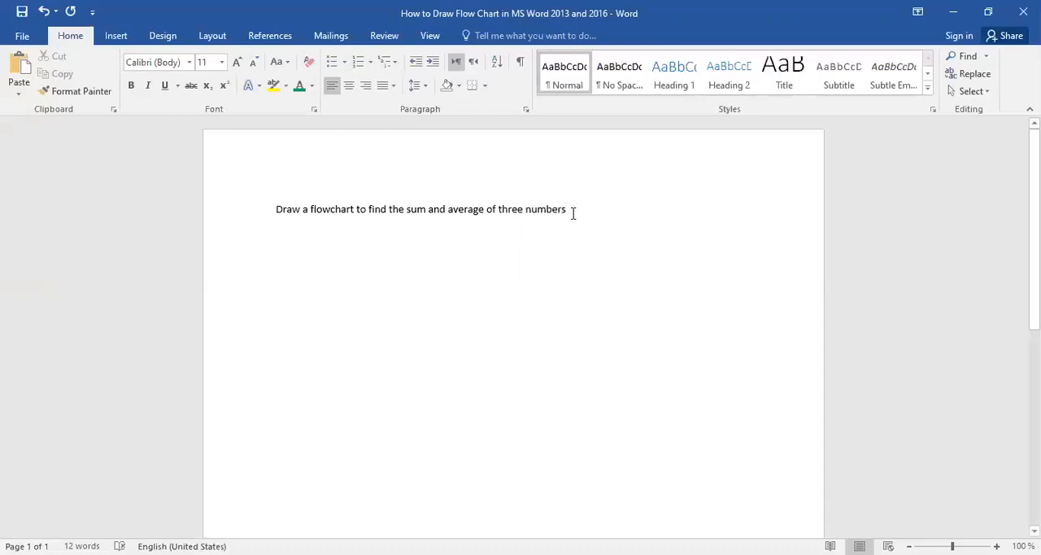
Enlarge the whole flowchart task sentence to font size 29.
{"action": "left_click_drag", "start_coordinate": [579, 206], "coordinate": [256, 207]}
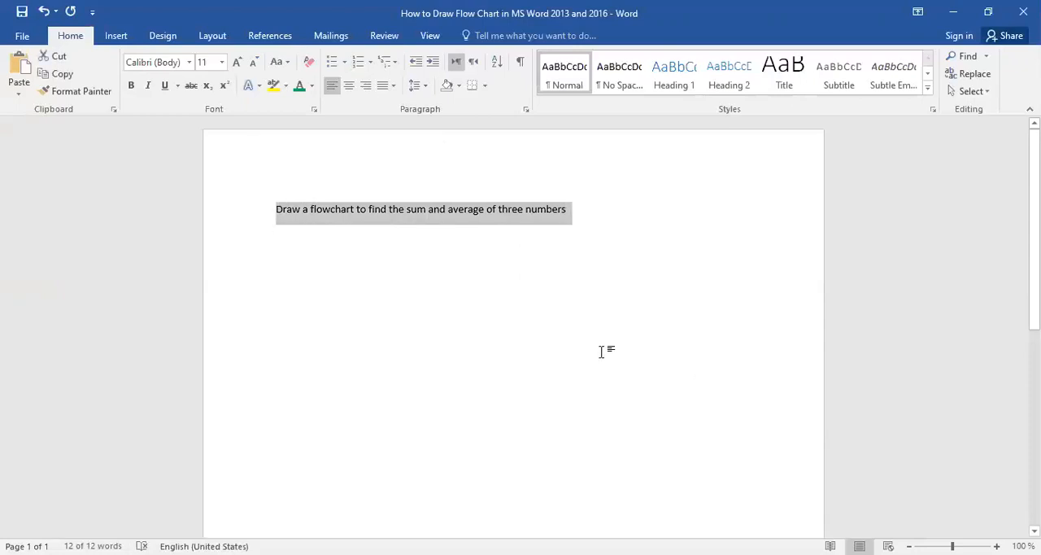
{"action": "key", "text": "ctrl+bracketright"}
{"action": "key", "text": "ctrl+bracketright"}
{"action": "key", "text": "ctrl+bracketright"}
{"action": "key", "text": "ctrl+bracketright"}
{"action": "key", "text": "ctrl+bracketright"}
{"action": "key", "text": "ctrl+bracketright"}
{"action": "key", "text": "ctrl+bracketright"}
{"action": "key", "text": "ctrl+bracketright"}
{"action": "key", "text": "ctrl+bracketright"}
{"action": "key", "text": "ctrl+bracketright"}
{"action": "key", "text": "ctrl+bracketright"}
{"action": "key", "text": "ctrl+bracketright"}
{"action": "key", "text": "ctrl+bracketright"}
{"action": "key", "text": "ctrl+bracketright"}
{"action": "key", "text": "ctrl+bracketright"}
{"action": "key", "text": "ctrl+bracketright"}
{"action": "key", "text": "ctrl+bracketright"}
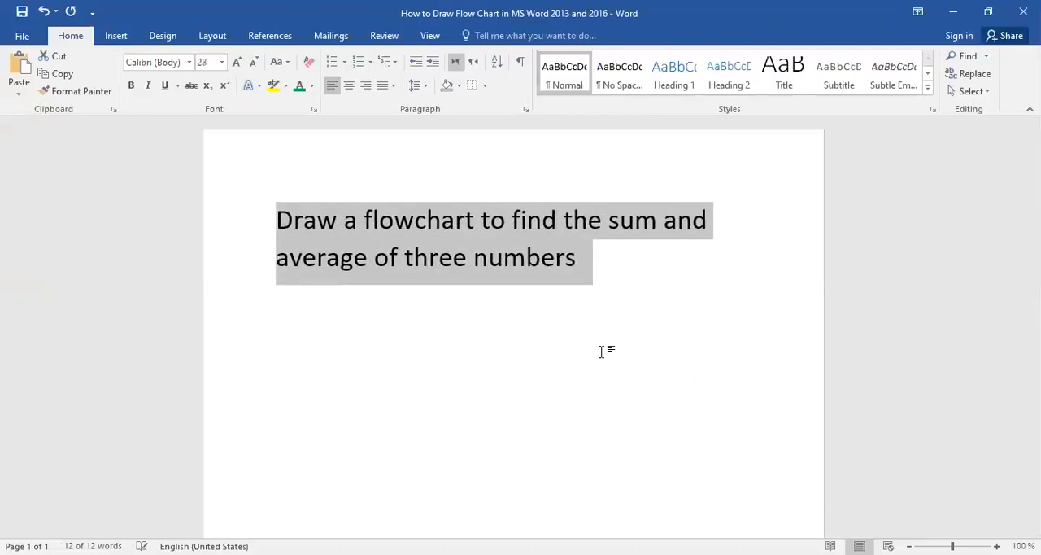
{"action": "key", "text": "ctrl+bracketright"}
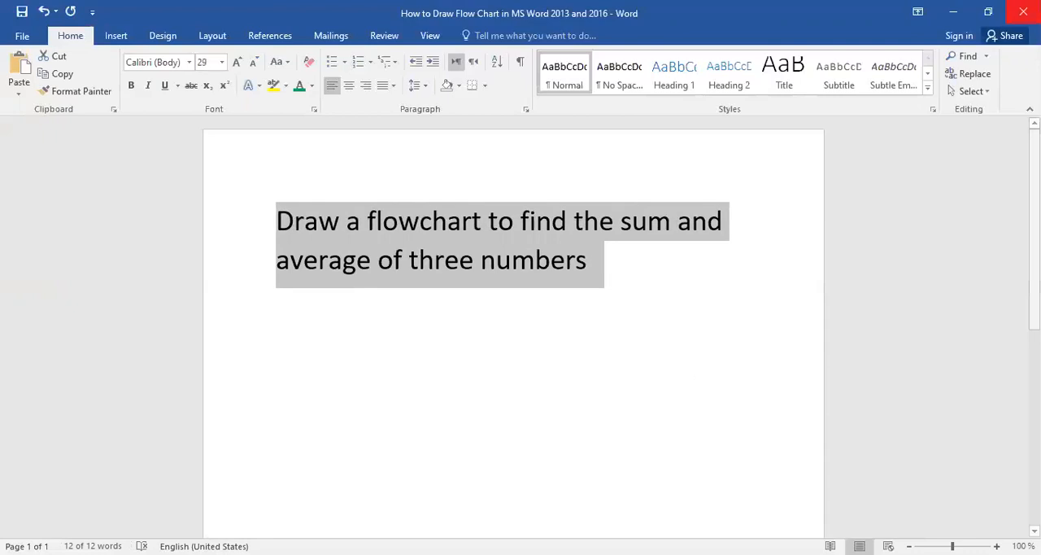
Centre the task sentence on the page and end it with a full stop.
{"action": "key", "text": "ctrl+e"}
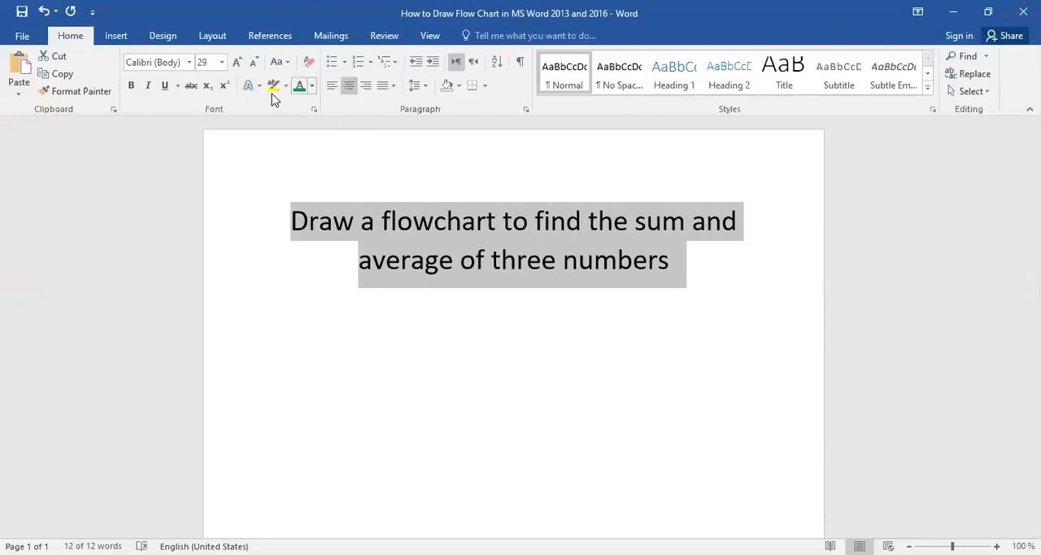
{"action": "left_click", "coordinate": [401, 262]}
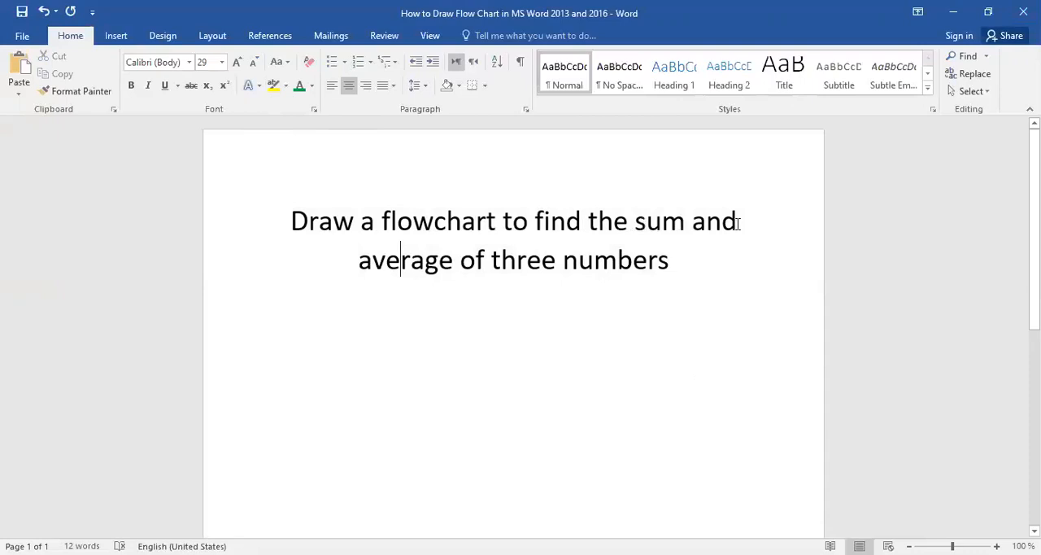
{"action": "left_click", "coordinate": [672, 266]}
{"action": "type", "text": "."}
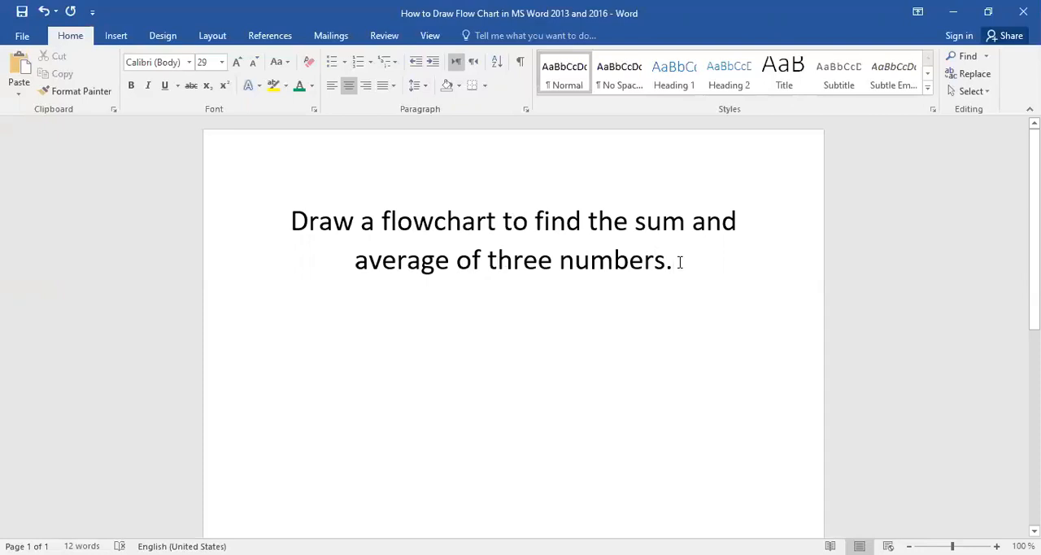
Delete all the text in the document to leave a blank page.
{"action": "key", "text": "ctrl+a"}
{"action": "key", "text": "Delete"}
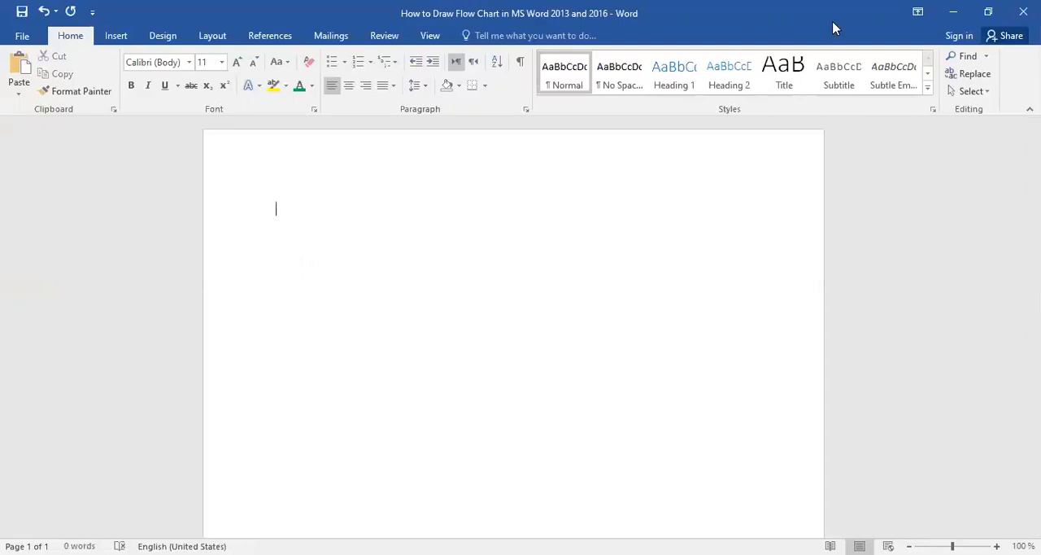
Draw a Flowchart: Terminator shape about 4.4 cm wide and 1.5 cm high near the top of the page.
{"action": "left_click", "coordinate": [113, 41]}
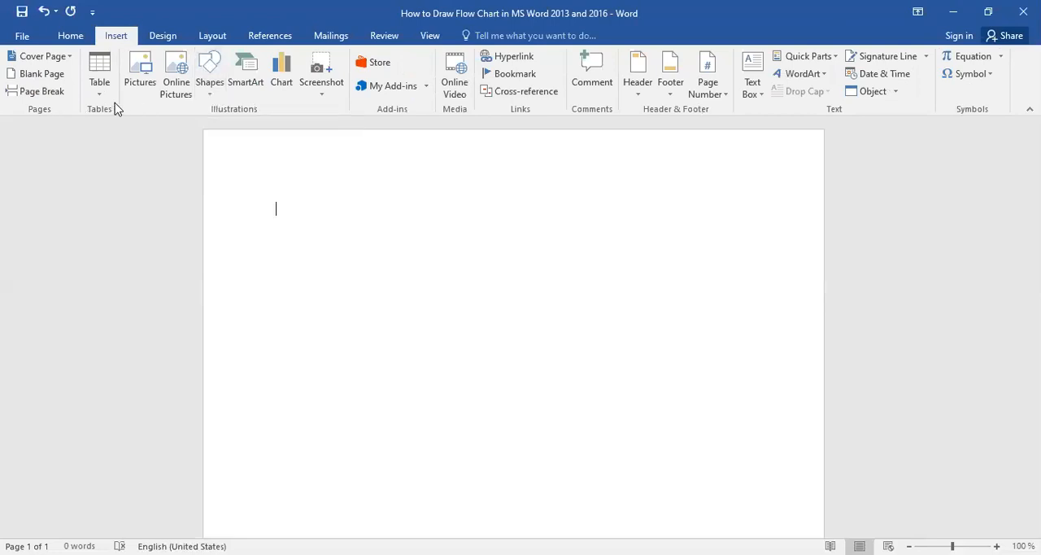
{"action": "left_click", "coordinate": [210, 96]}
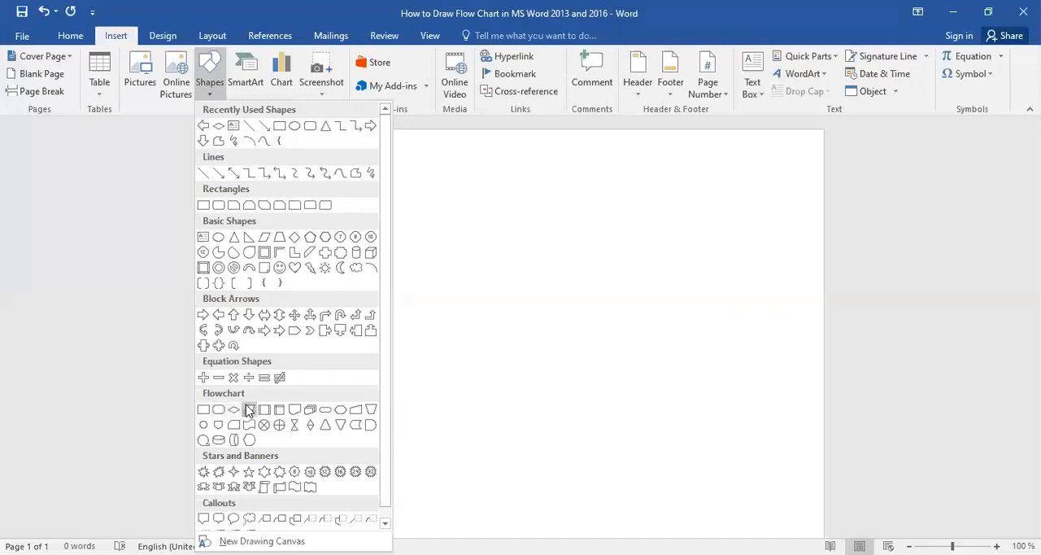
{"action": "left_click", "coordinate": [324, 413]}
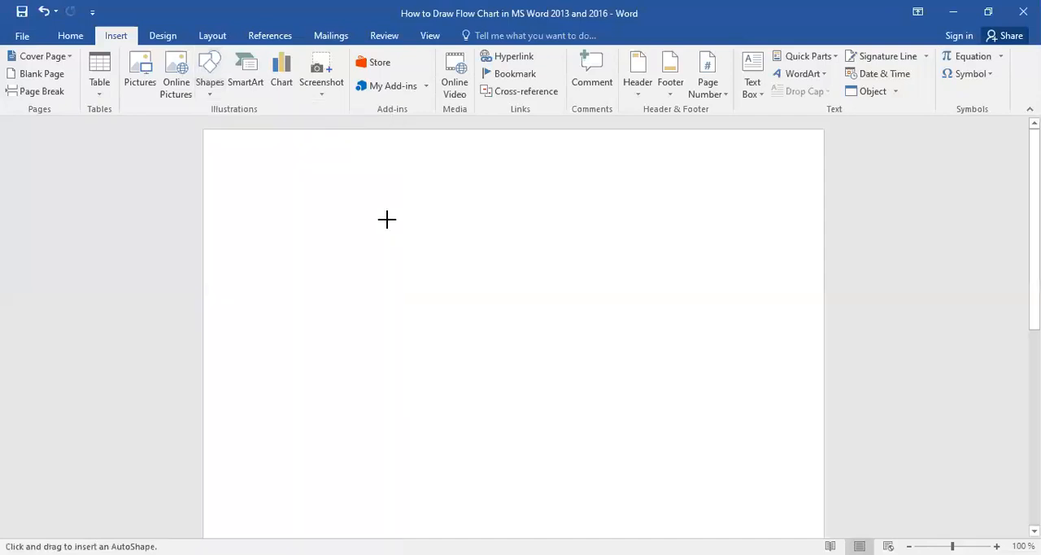
{"action": "left_click_drag", "start_coordinate": [393, 205], "coordinate": [515, 244]}
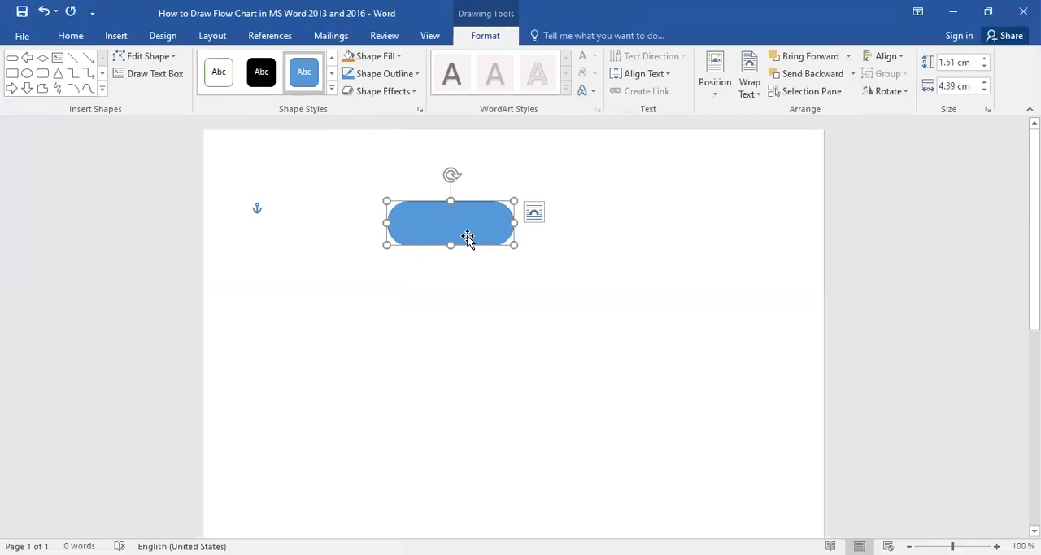
Try the Colored Outline - Black, Dark 1 style on the terminator shape and return it to the blue filled style.
{"action": "left_click", "coordinate": [333, 92]}
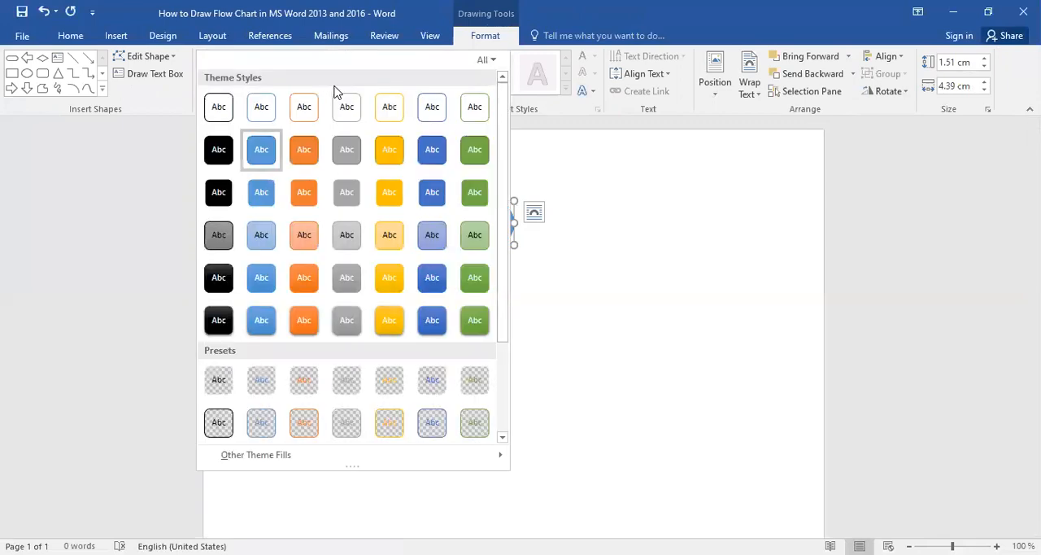
{"action": "left_click", "coordinate": [230, 109]}
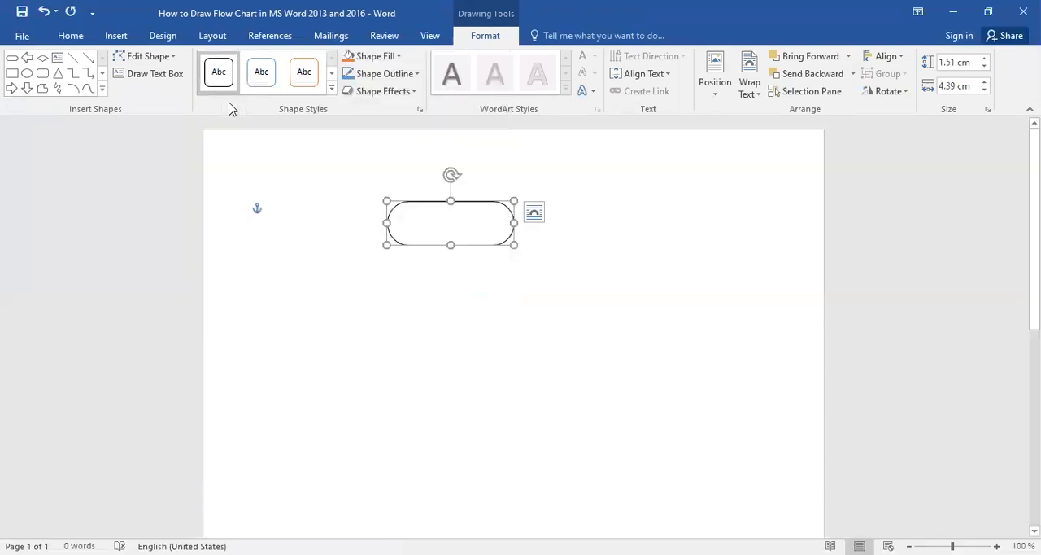
{"action": "left_click", "coordinate": [332, 89]}
{"action": "left_click", "coordinate": [269, 157]}
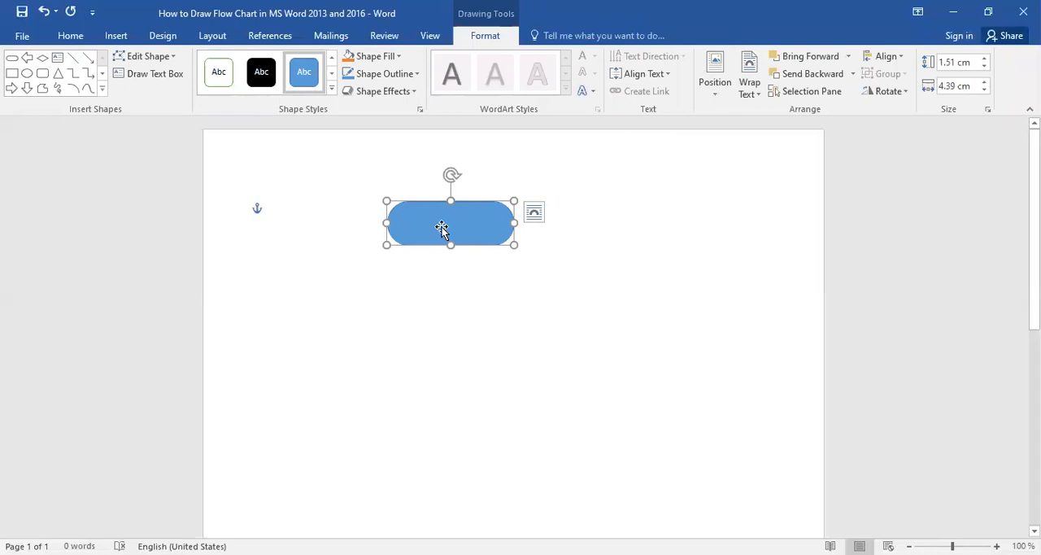
Add the text "Start" inside the terminator shape.
{"action": "right_click", "coordinate": [442, 231]}
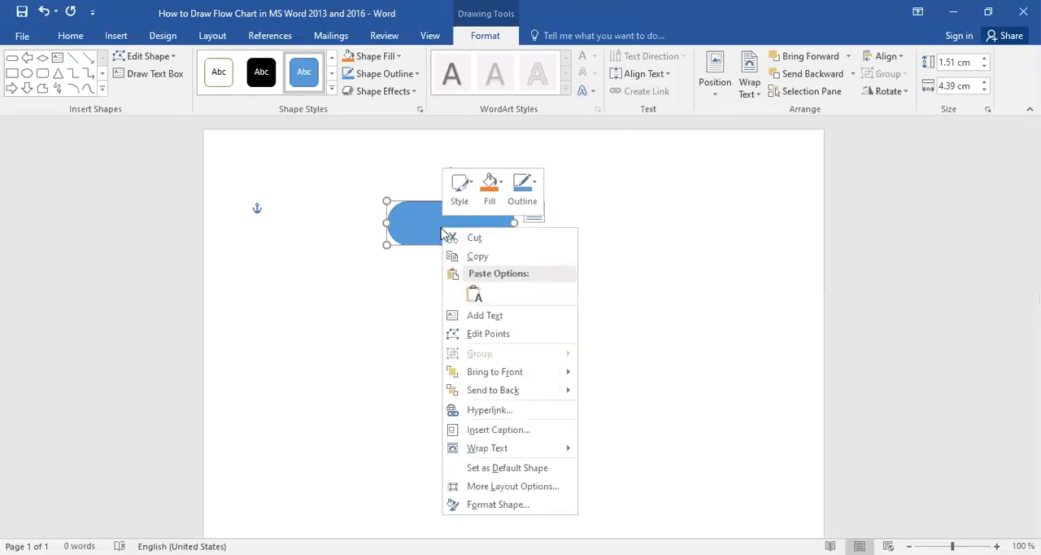
{"action": "left_click", "coordinate": [499, 318]}
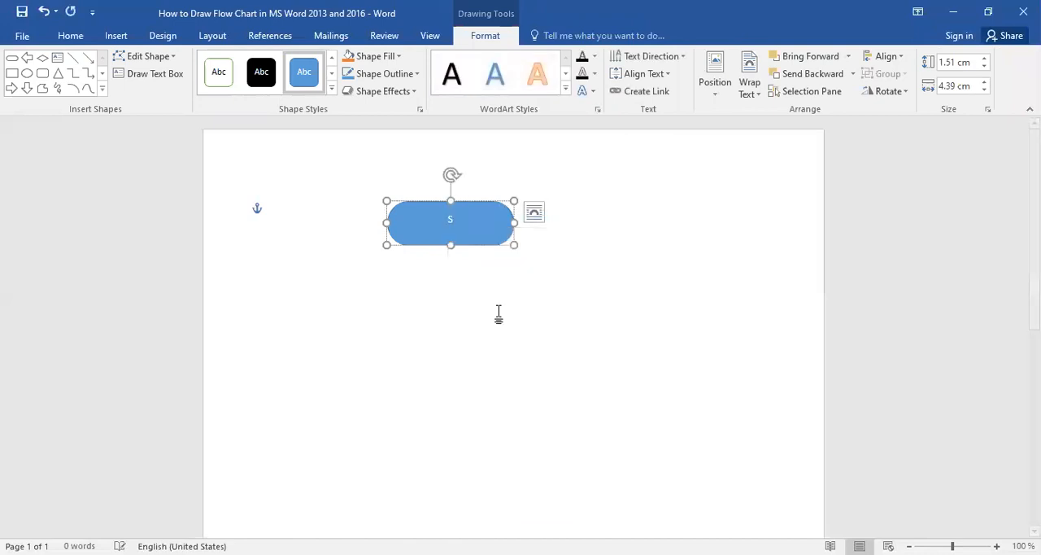
{"action": "type", "text": "Start"}
Make the "Start" label in the terminator bold and set its font size to 18.
{"action": "double_click", "coordinate": [449, 220]}
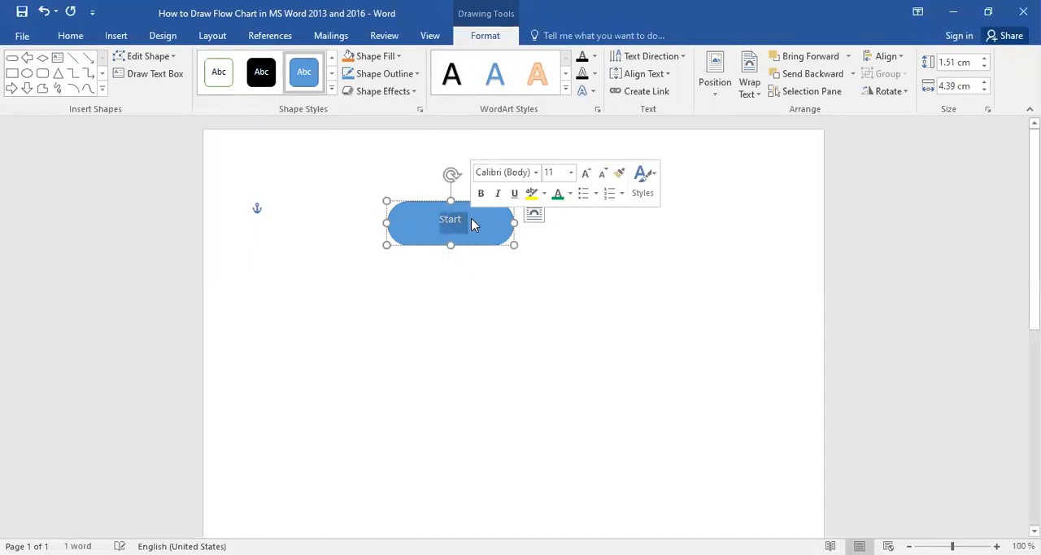
{"action": "left_click", "coordinate": [72, 38]}
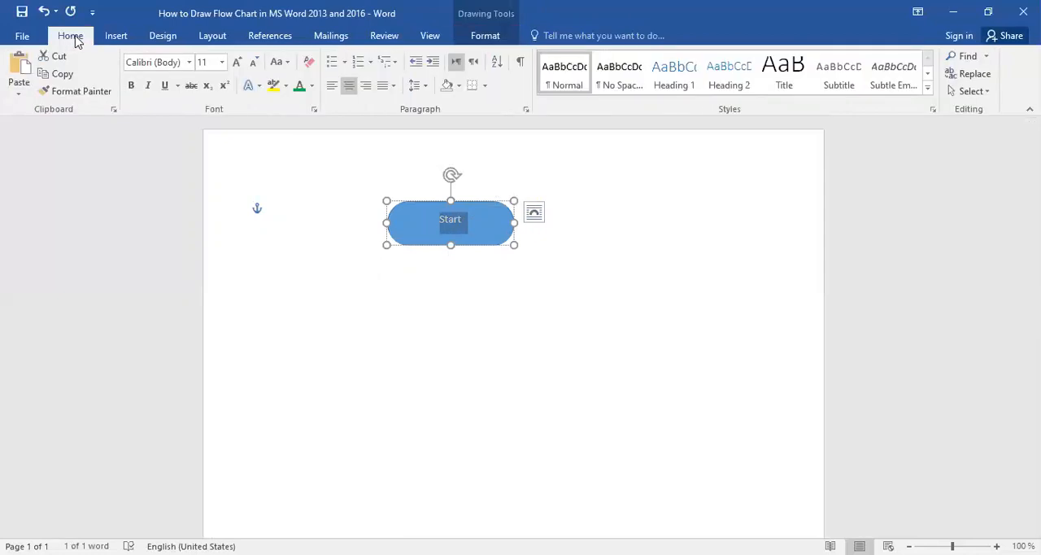
{"action": "left_click", "coordinate": [221, 64]}
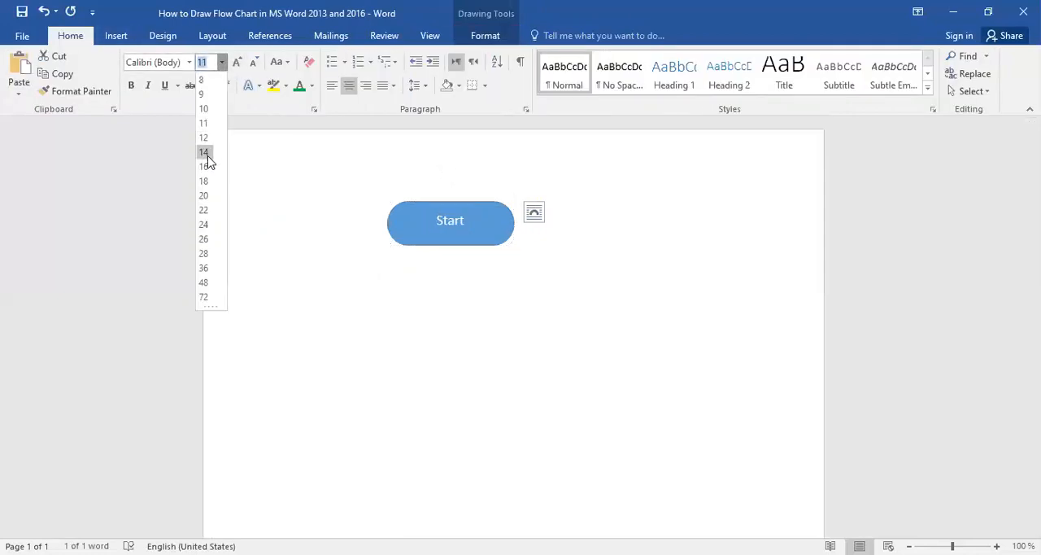
{"action": "left_click", "coordinate": [206, 155]}
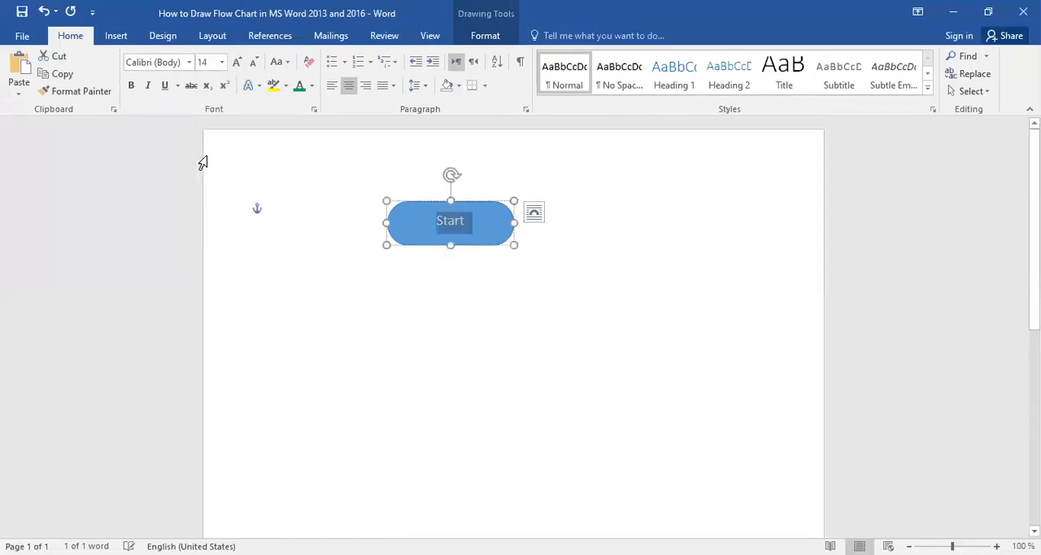
{"action": "left_click", "coordinate": [132, 86]}
{"action": "left_click", "coordinate": [222, 63]}
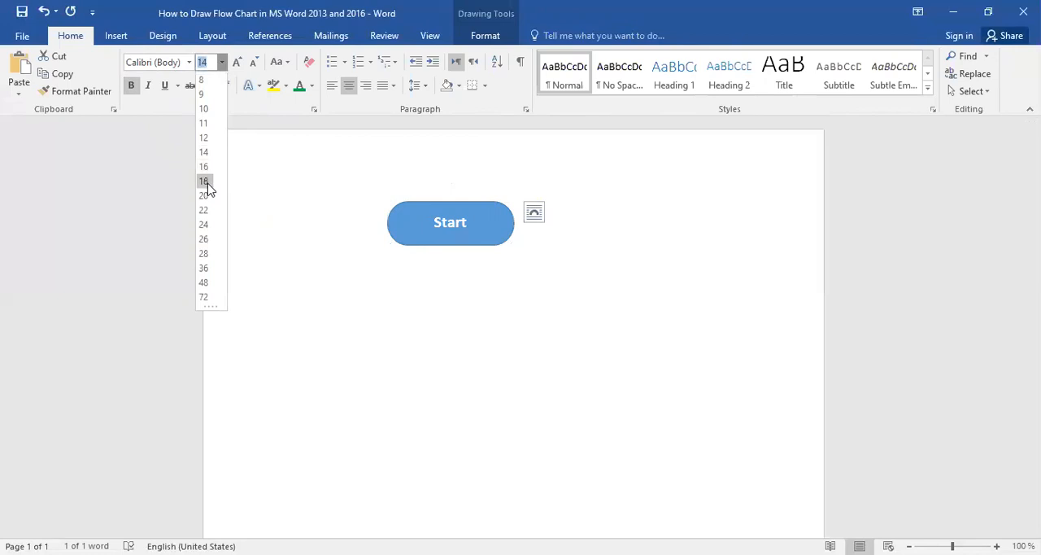
{"action": "left_click", "coordinate": [205, 180]}
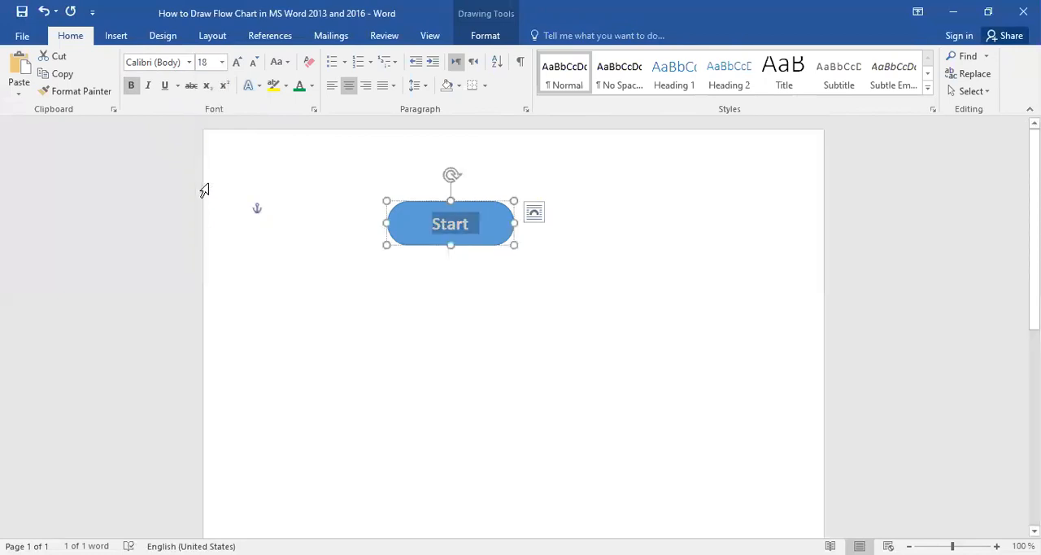
{"action": "left_click", "coordinate": [476, 273]}
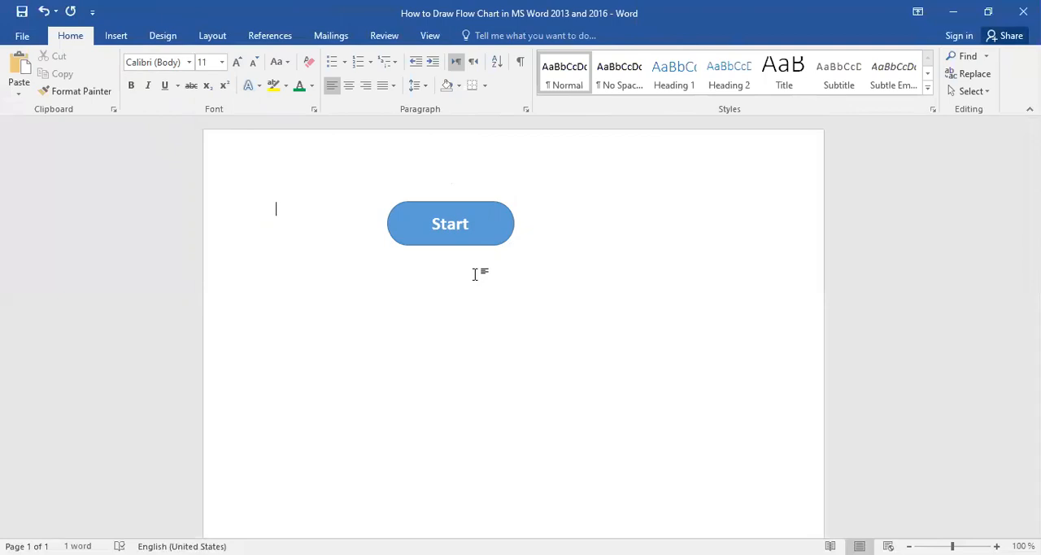
Draw a Flowchart: Data shape about 7.1 cm wide and 2 cm high and centre it just below the Start shape.
{"action": "left_click", "coordinate": [117, 36]}
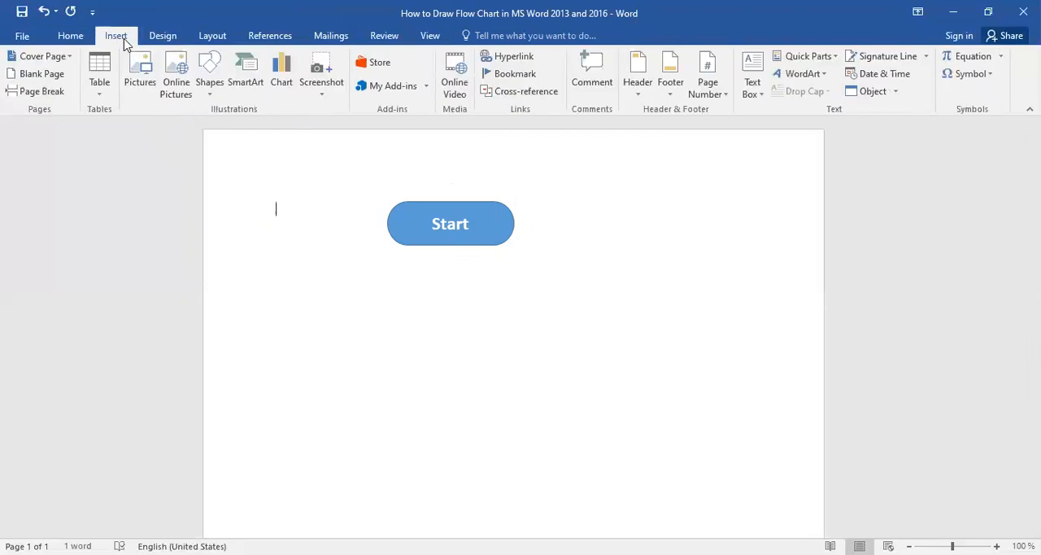
{"action": "left_click", "coordinate": [214, 102]}
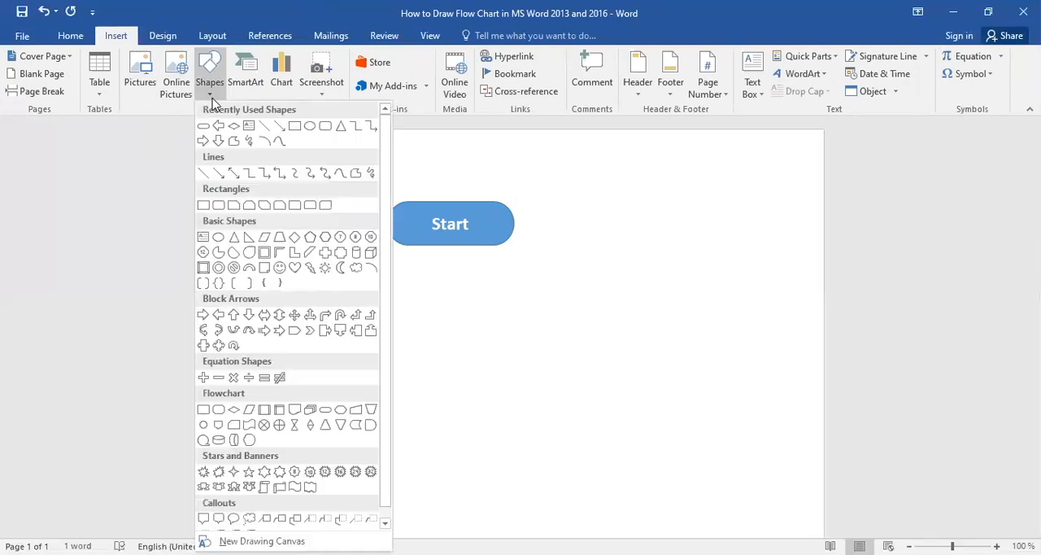
{"action": "left_click", "coordinate": [250, 410]}
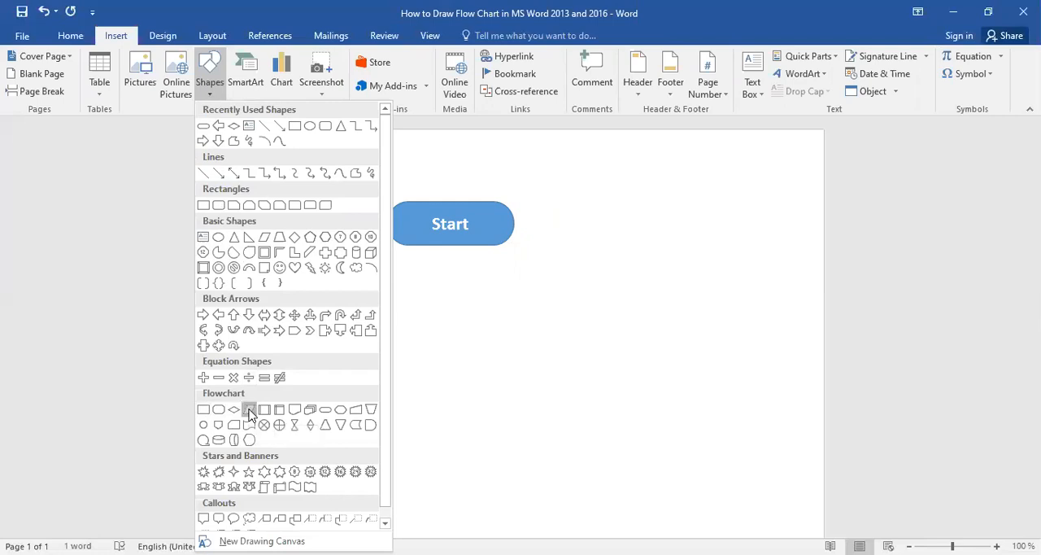
{"action": "mouse_move", "coordinate": [367, 288]}
{"action": "left_mouse_down"}
{"action": "mouse_move", "coordinate": [388, 343]}
{"action": "mouse_move", "coordinate": [470, 355]}
{"action": "mouse_move", "coordinate": [558, 337]}
{"action": "mouse_move", "coordinate": [571, 345]}
{"action": "left_mouse_up"}
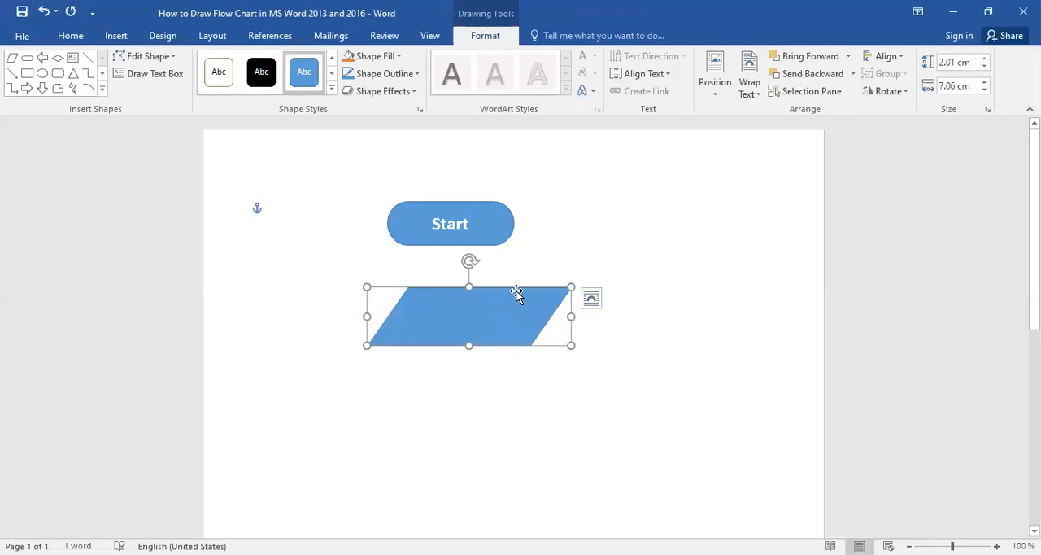
{"action": "left_click_drag", "start_coordinate": [516, 293], "coordinate": [494, 276]}
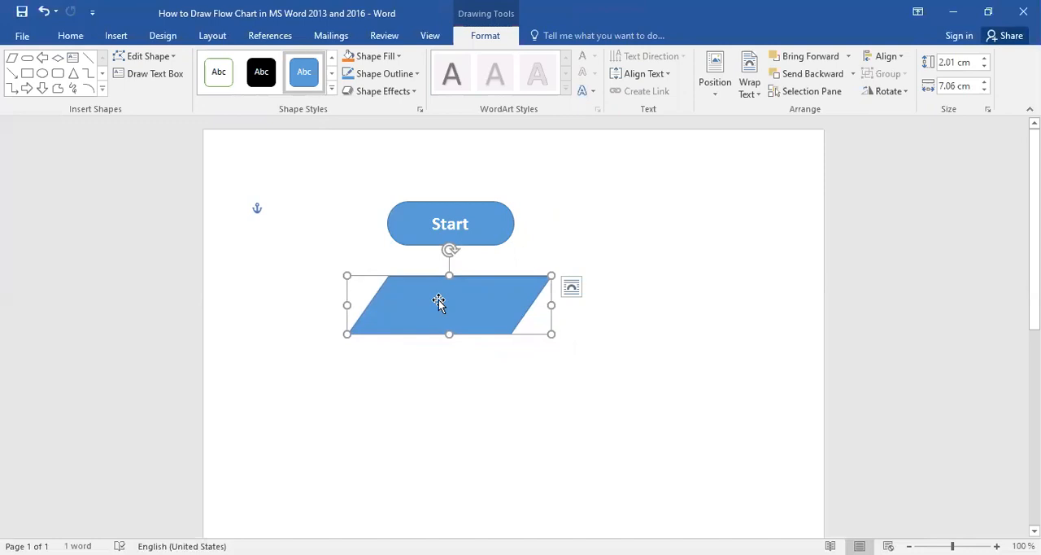
Add the text "Input in A,B and C" inside the data parallelogram.
{"action": "right_click", "coordinate": [438, 302]}
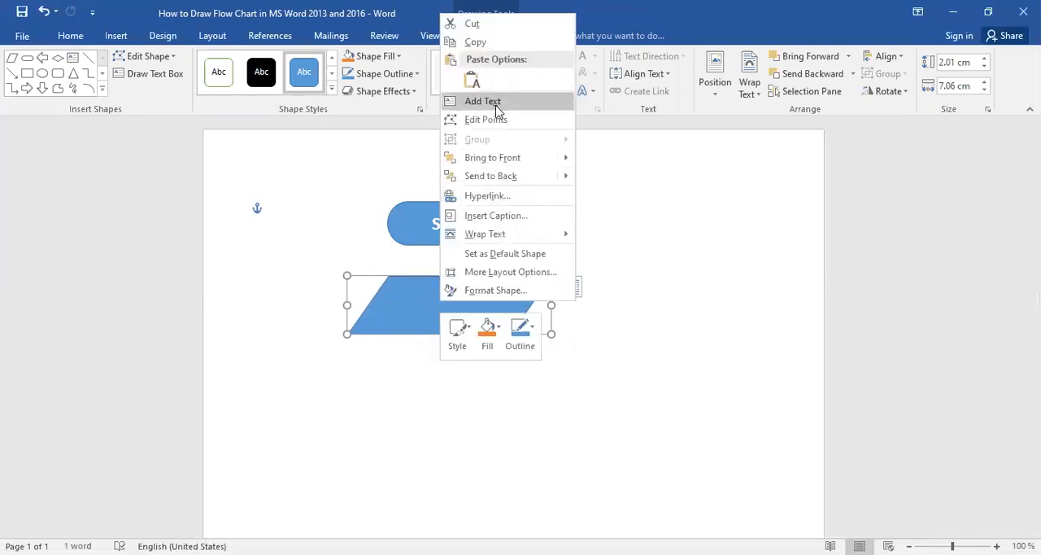
{"action": "left_click", "coordinate": [496, 104]}
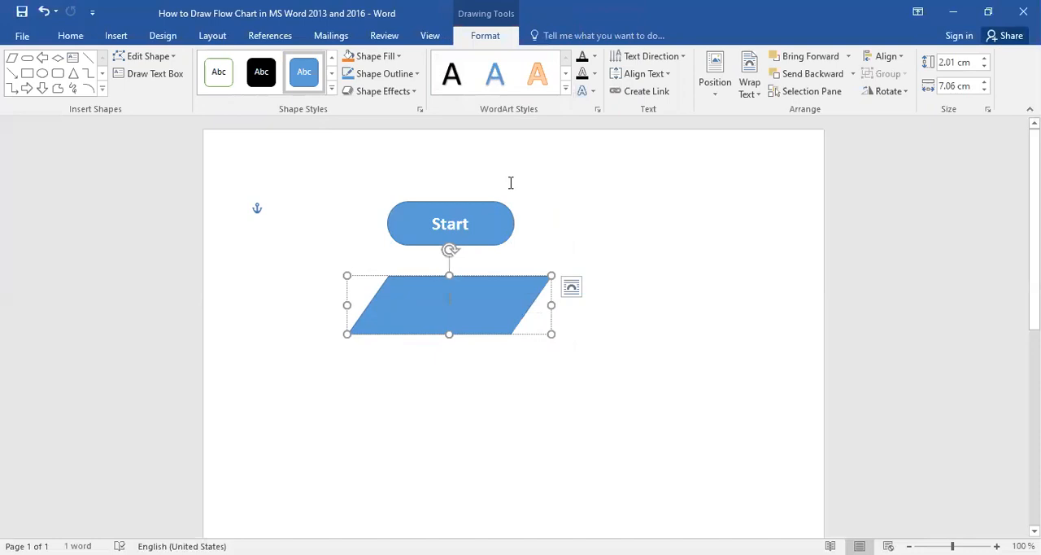
{"action": "type", "text": "Input"}
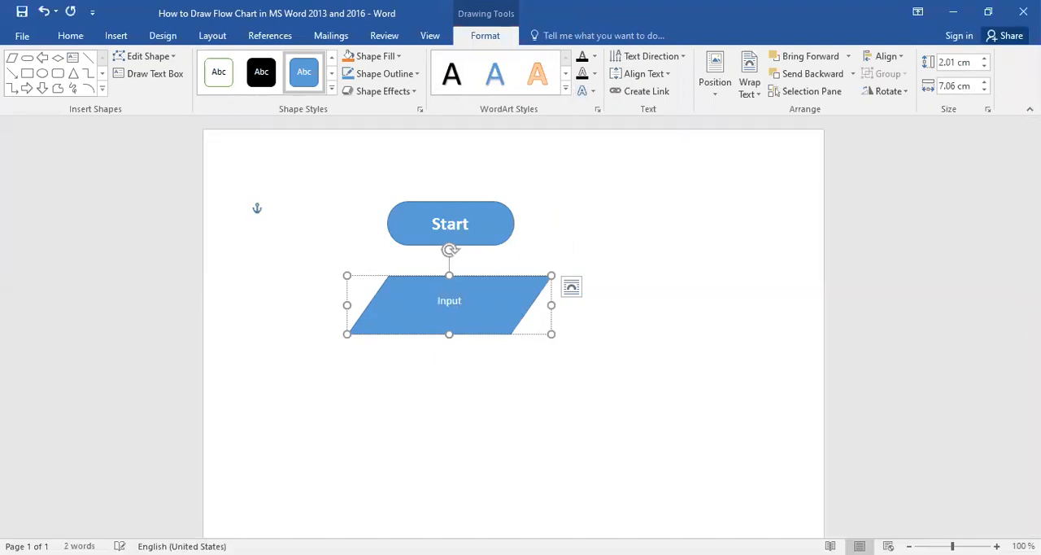
{"action": "type", "text": " in"}
{"action": "type", "text": "A,B and C"}
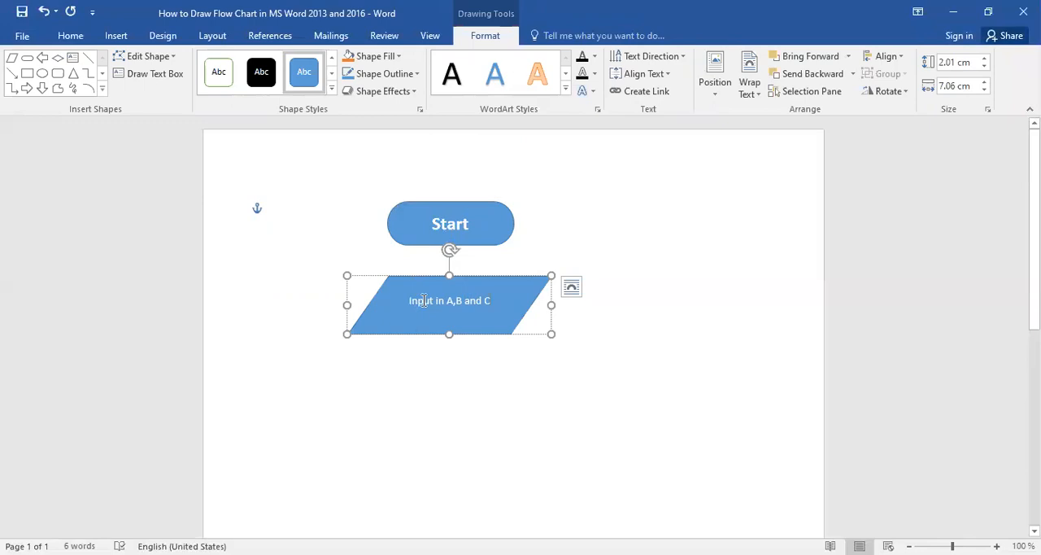
Set the font size of the "Input in A,B and C" text in the data parallelogram to 18.
{"action": "left_click_drag", "start_coordinate": [424, 300], "coordinate": [499, 300]}
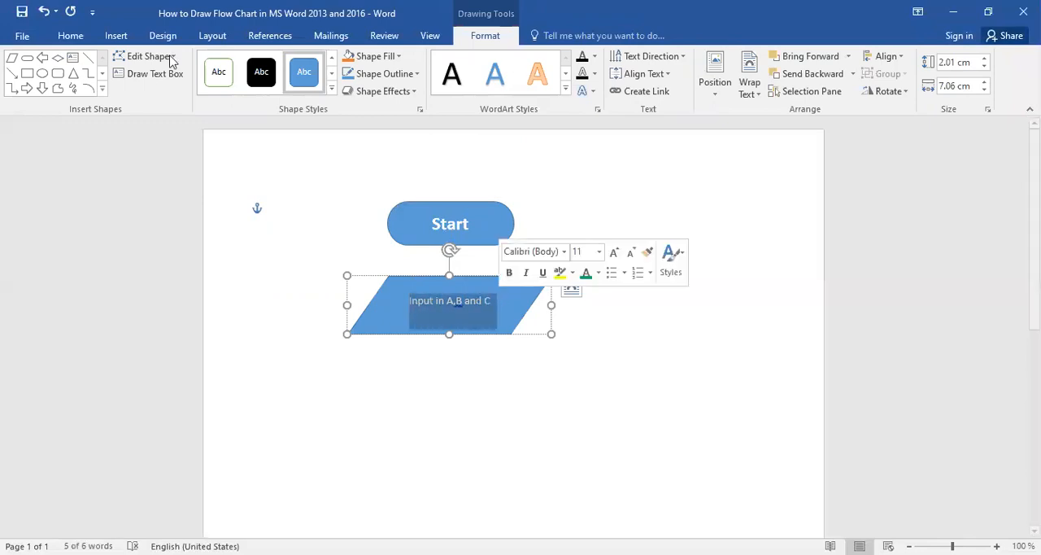
{"action": "left_click", "coordinate": [71, 35]}
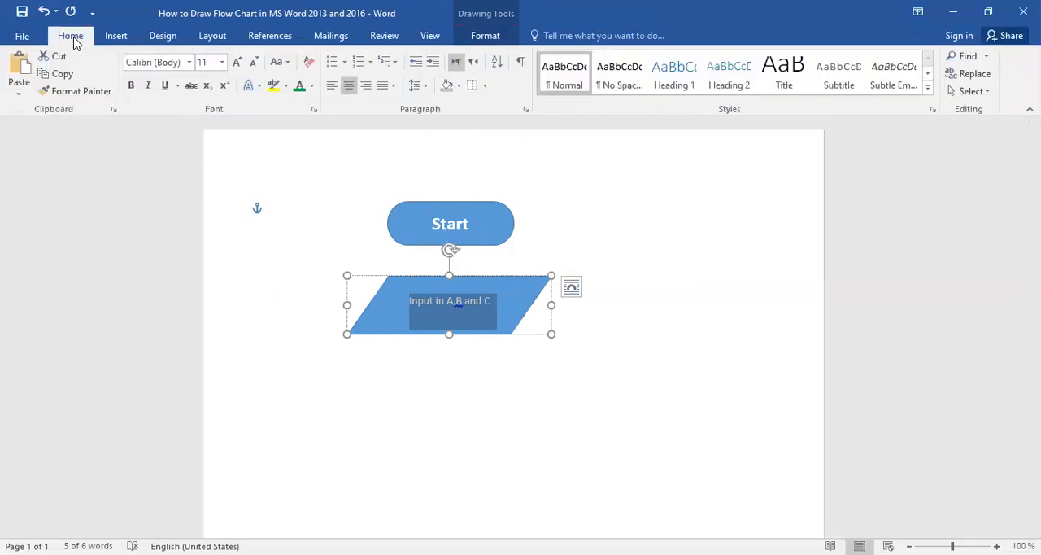
{"action": "left_click", "coordinate": [222, 63]}
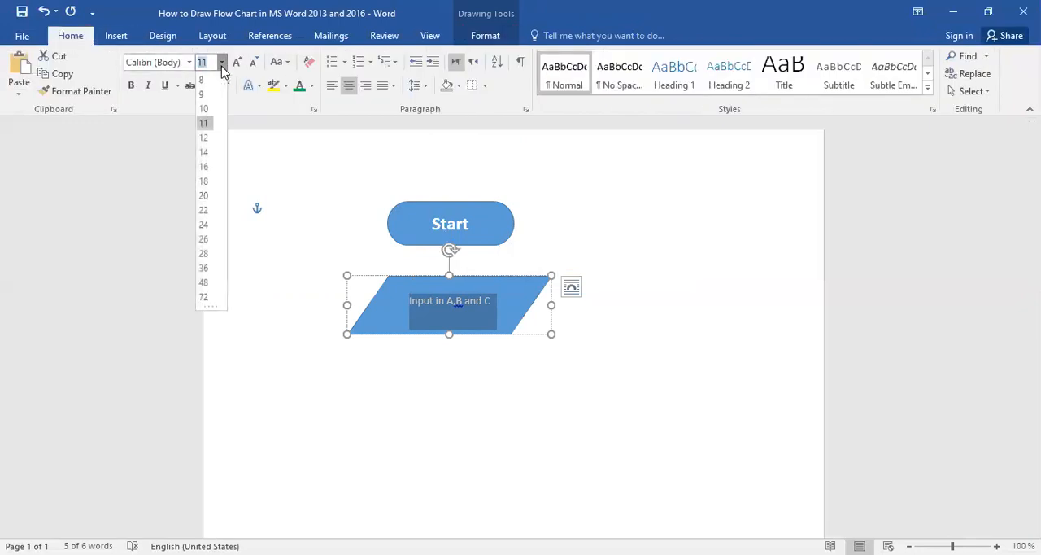
{"action": "left_click", "coordinate": [204, 181]}
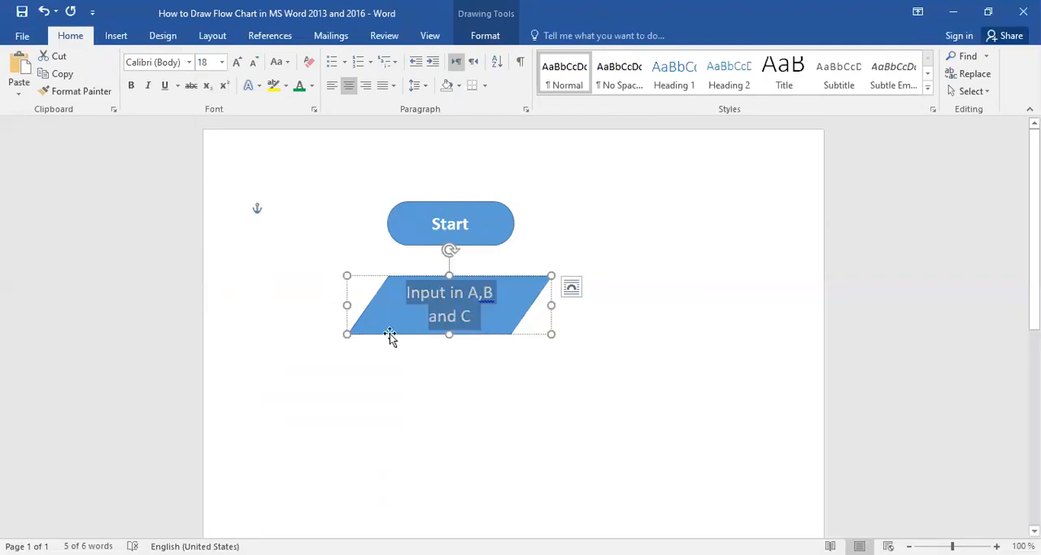
{"action": "left_click", "coordinate": [449, 356]}
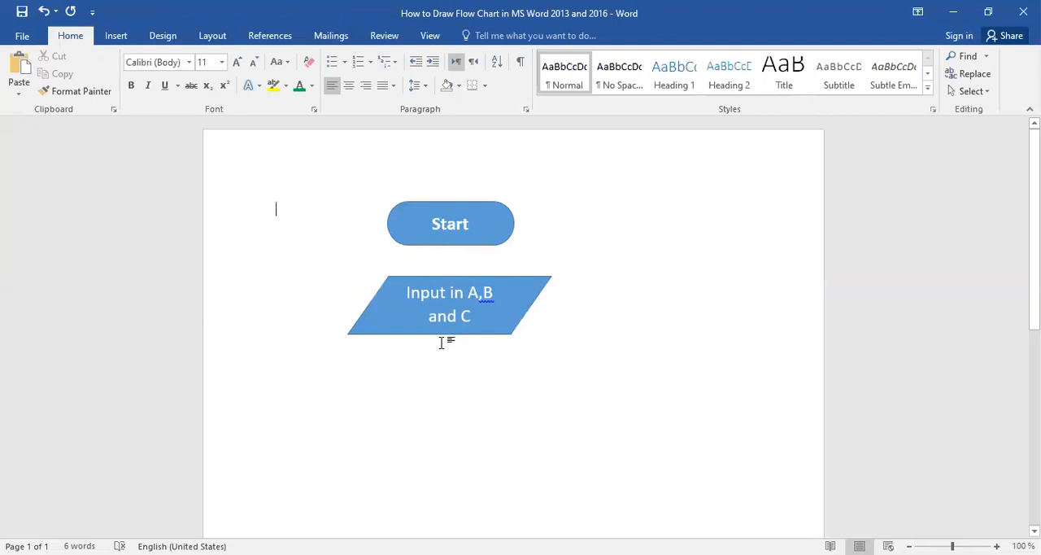
Draw a Flowchart: Process rectangle about 5.5 cm wide and 2.1 cm high, centred just below the input parallelogram.
{"action": "left_click", "coordinate": [122, 36]}
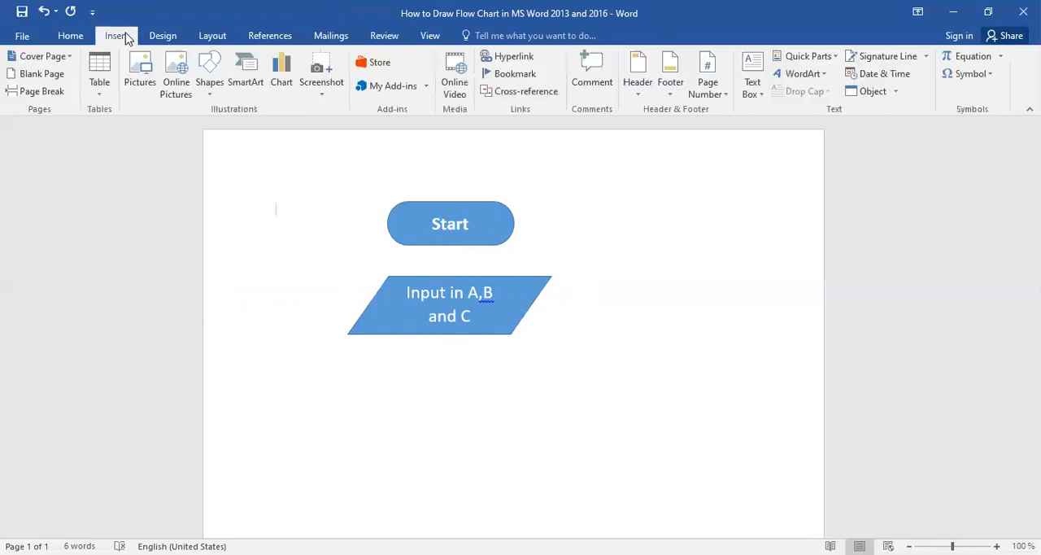
{"action": "left_click", "coordinate": [213, 96]}
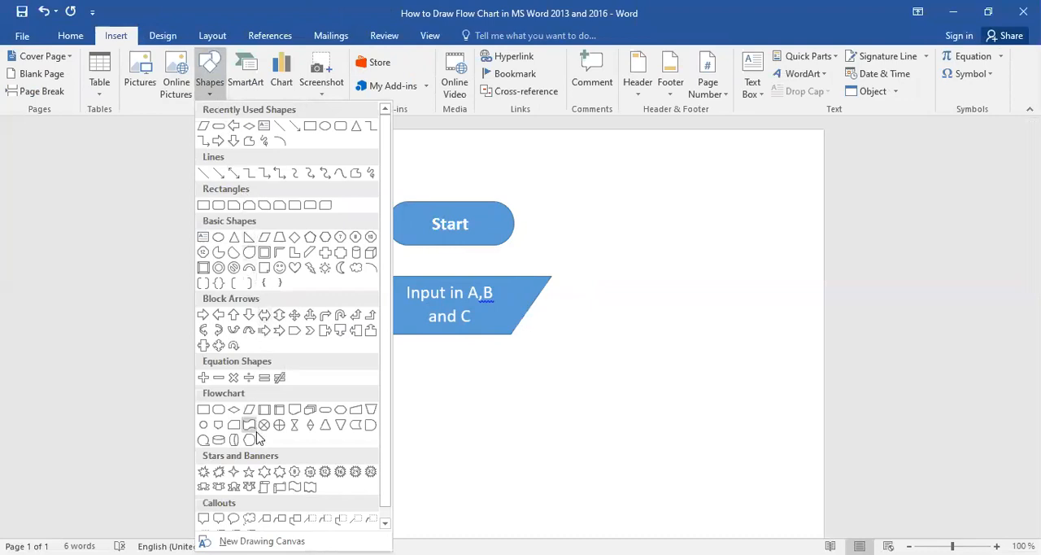
{"action": "left_click", "coordinate": [204, 410]}
{"action": "mouse_move", "coordinate": [369, 354]}
{"action": "left_mouse_down"}
{"action": "mouse_move", "coordinate": [372, 377]}
{"action": "mouse_move", "coordinate": [539, 412]}
{"action": "mouse_move", "coordinate": [529, 416]}
{"action": "left_mouse_up"}
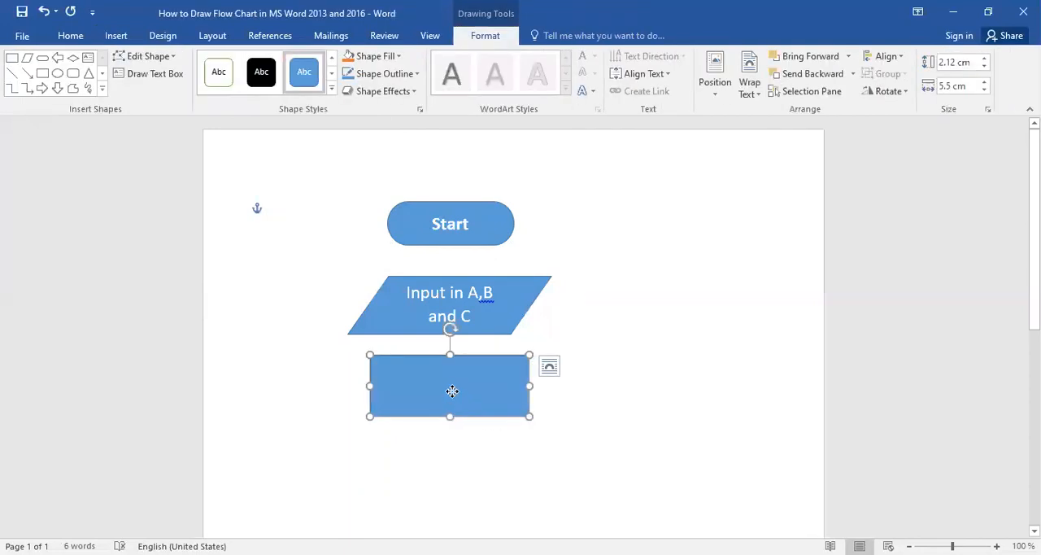
Add the text "Calculate Sum in" inside the process rectangle, with "Sum=A+B+C" on a second line.
{"action": "right_click", "coordinate": [454, 390]}
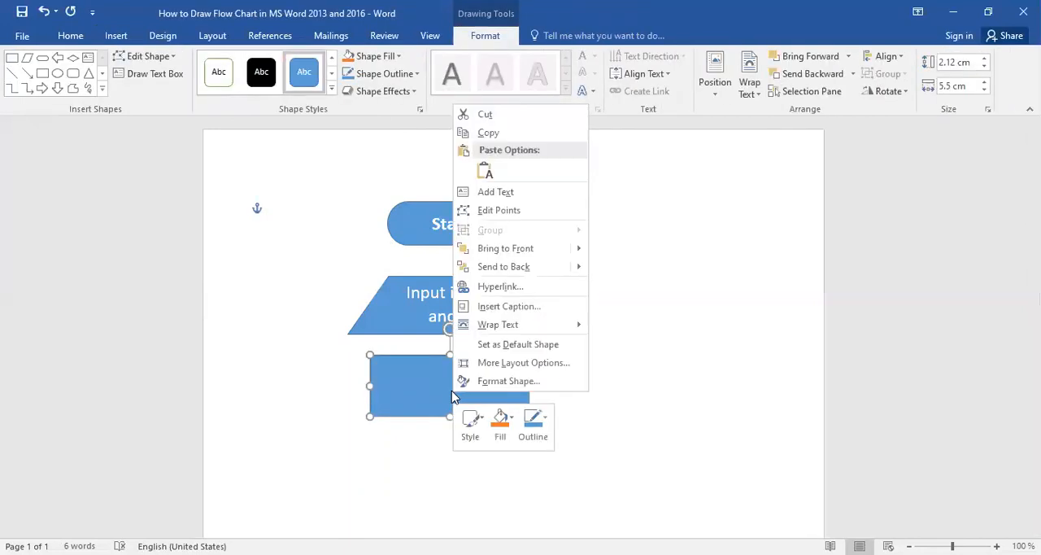
{"action": "left_click", "coordinate": [498, 193]}
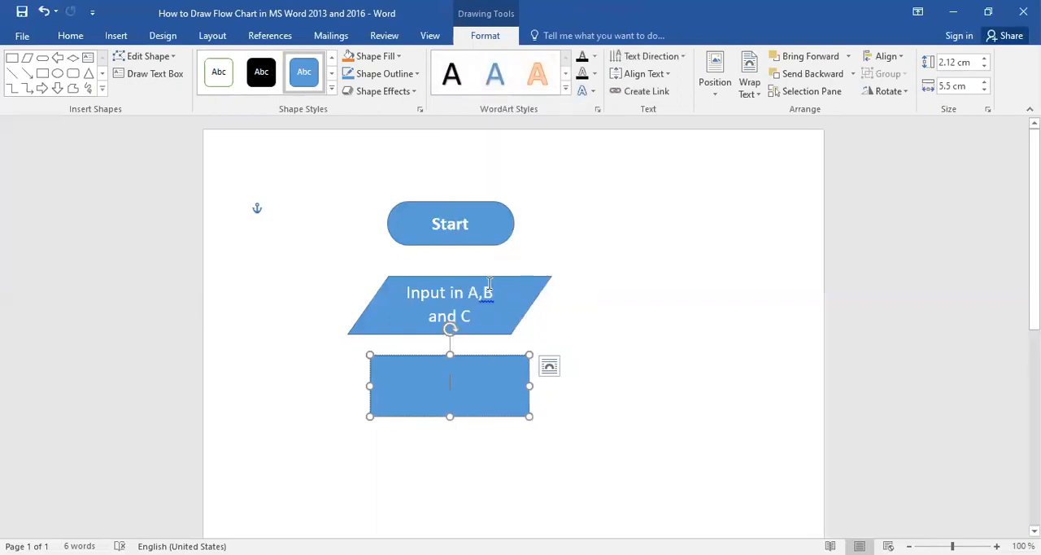
{"action": "type", "text": "c"}
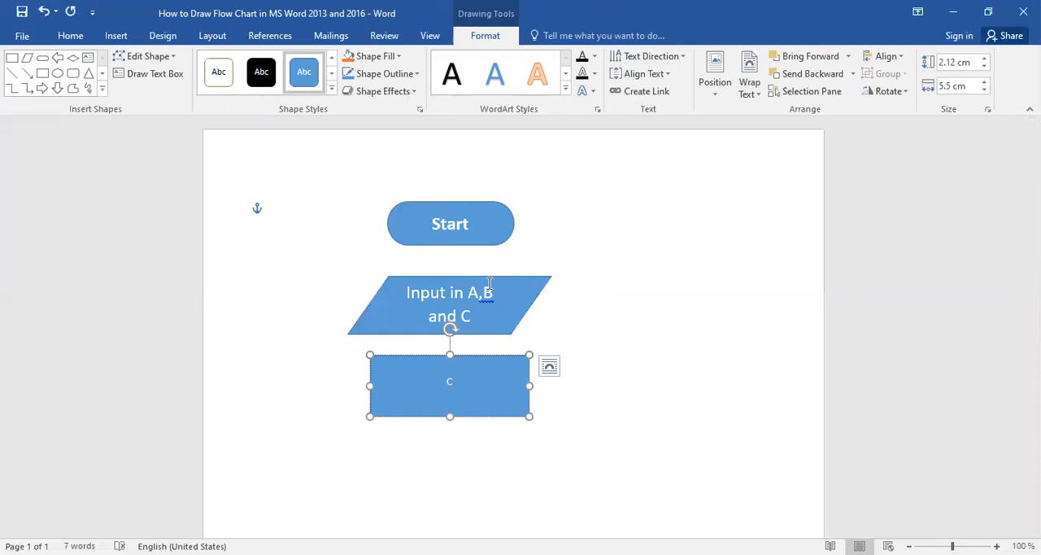
{"action": "type", "text": "alculate Sum in"}
{"action": "key", "text": "Return"}
{"action": "type", "text": "Sum"}
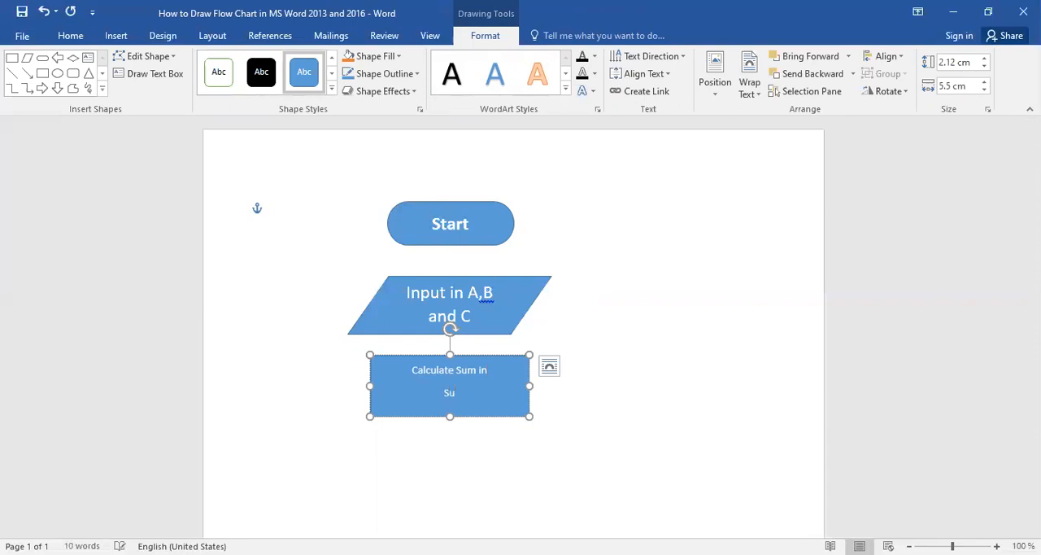
{"action": "type", "text": "=A+B+C"}
Set the font size of all the text in the process rectangle to 18.
{"action": "left_click", "coordinate": [427, 356]}
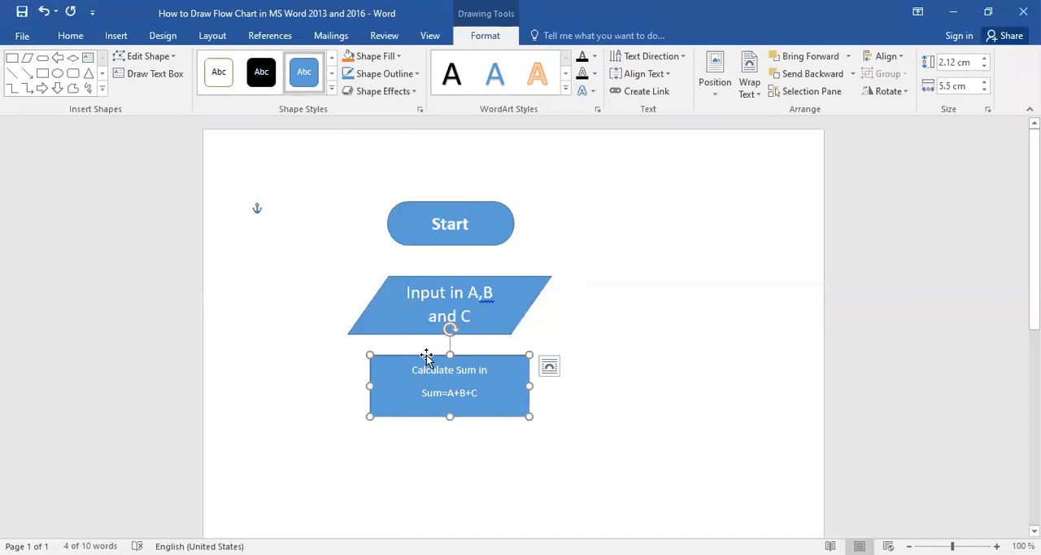
{"action": "left_click", "coordinate": [69, 36]}
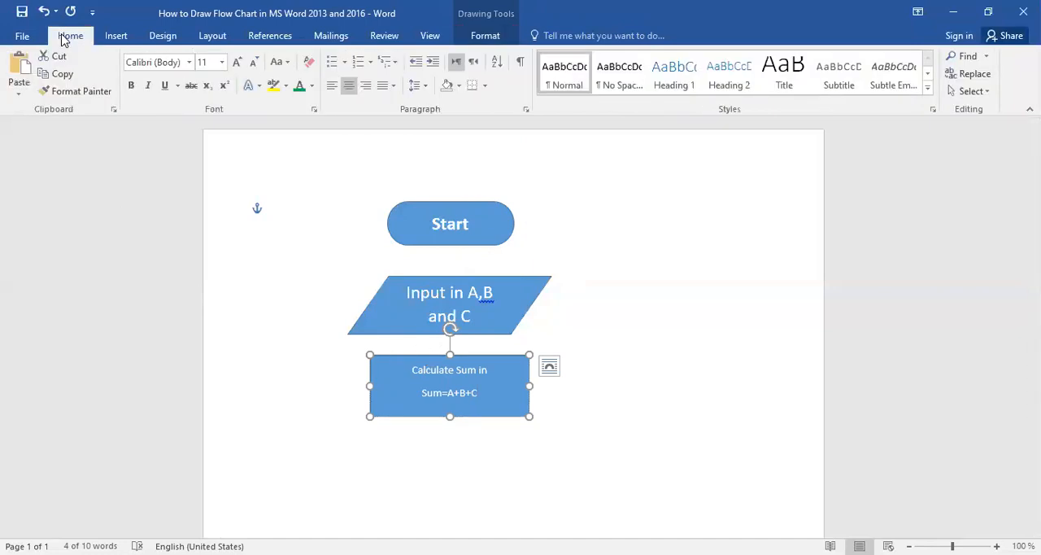
{"action": "left_click", "coordinate": [221, 62]}
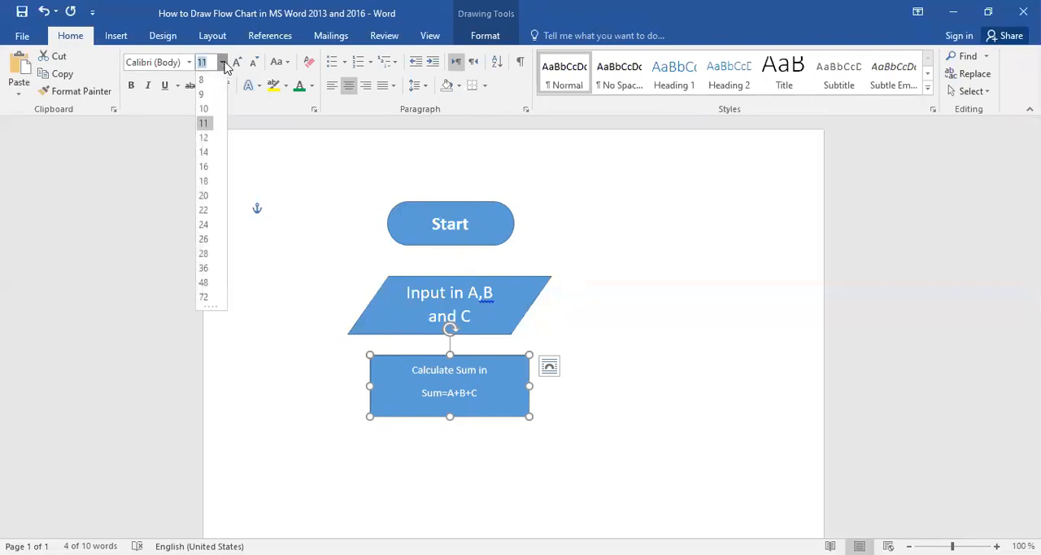
{"action": "left_click", "coordinate": [203, 180]}
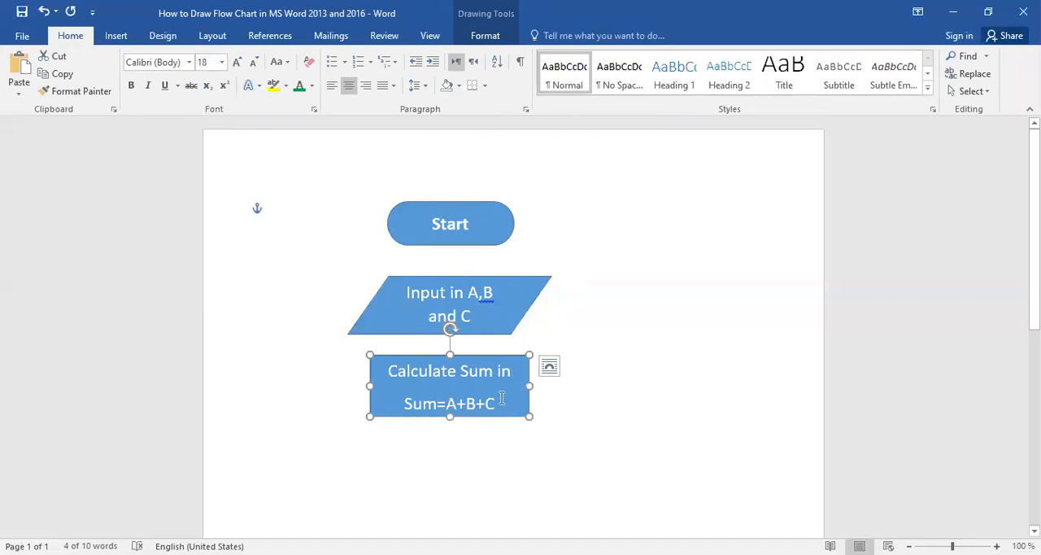
{"action": "left_click", "coordinate": [411, 440]}
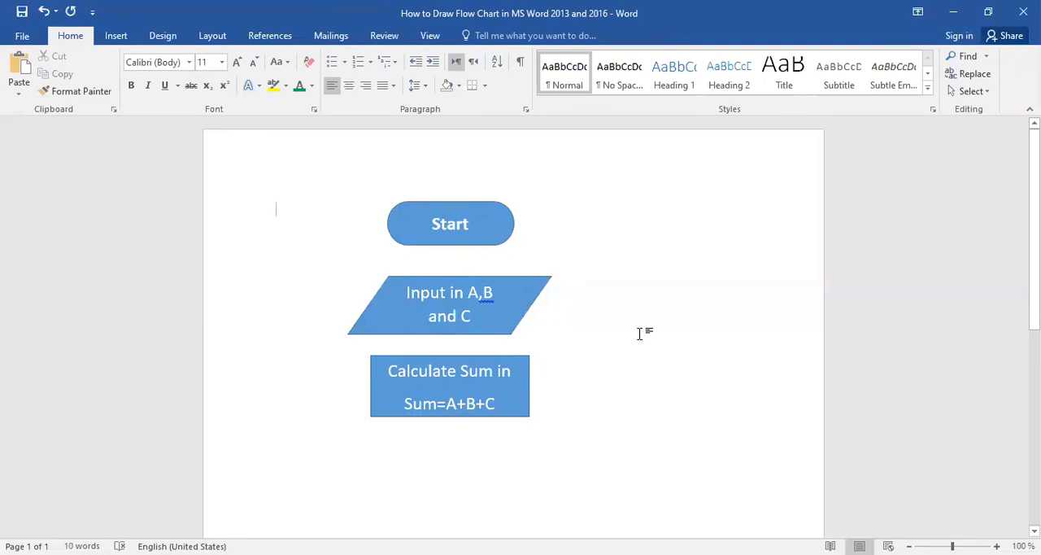
{"action": "triple_click", "coordinate": [384, 310]}
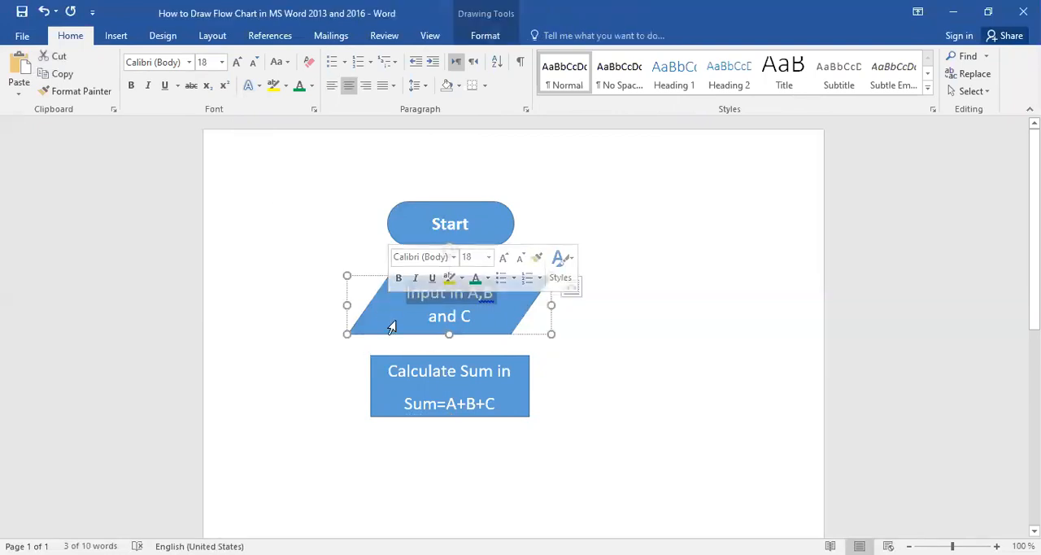
{"action": "left_click", "coordinate": [426, 448]}
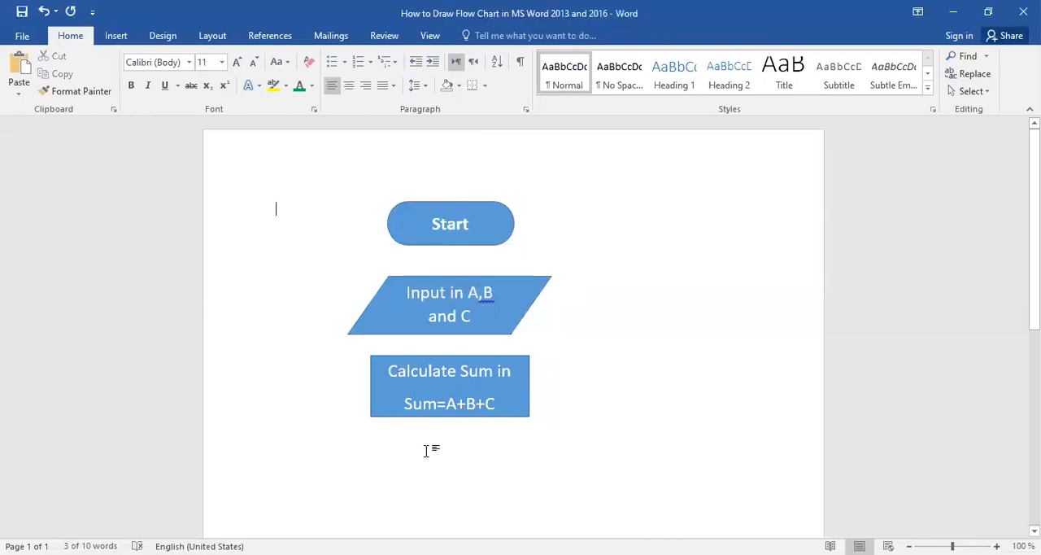
Draw a Flowchart: Data shape about 7 cm wide and 2.3 cm high below the process rectangle and roughly centre it there.
{"action": "left_click", "coordinate": [118, 41]}
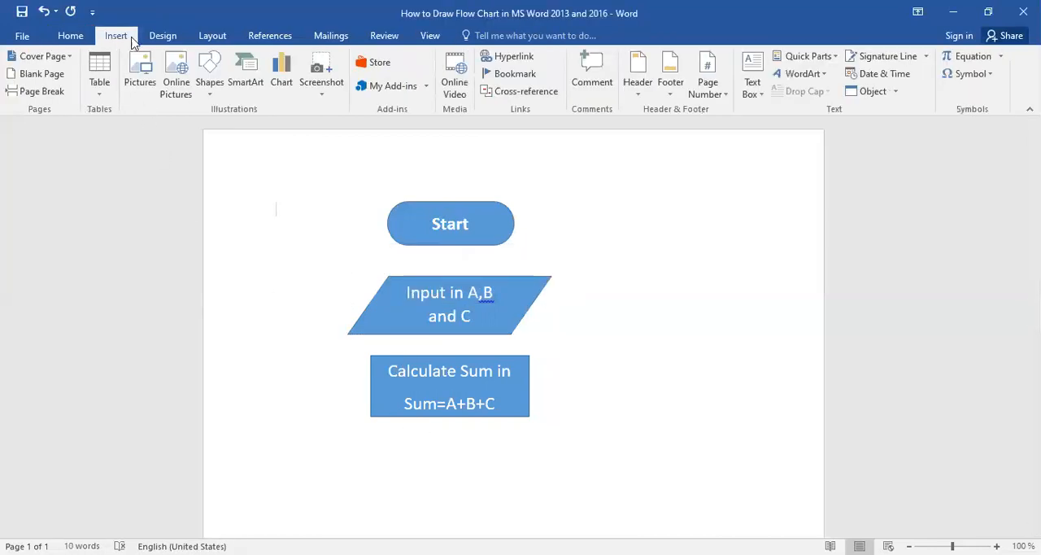
{"action": "left_click", "coordinate": [211, 94]}
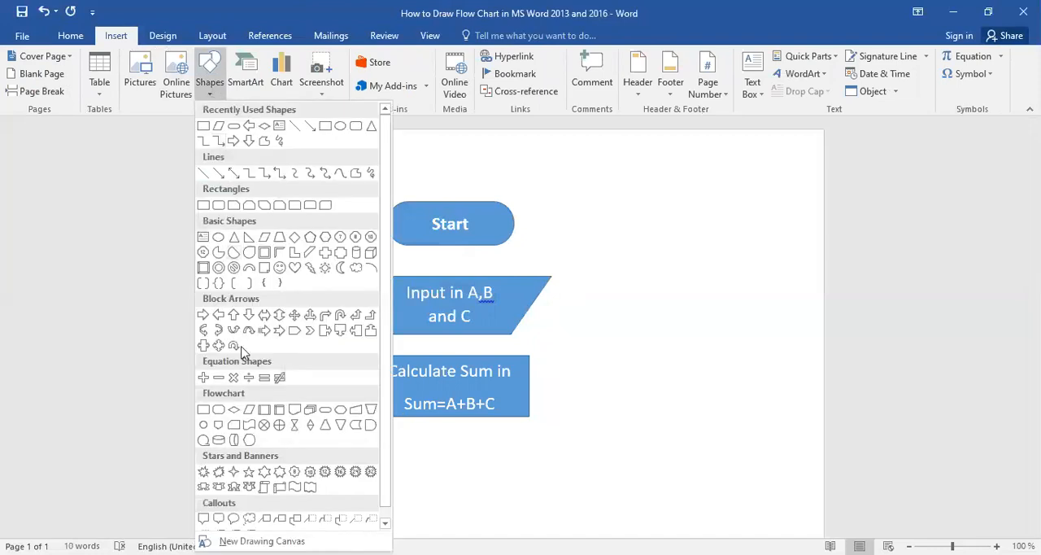
{"action": "left_click", "coordinate": [253, 417]}
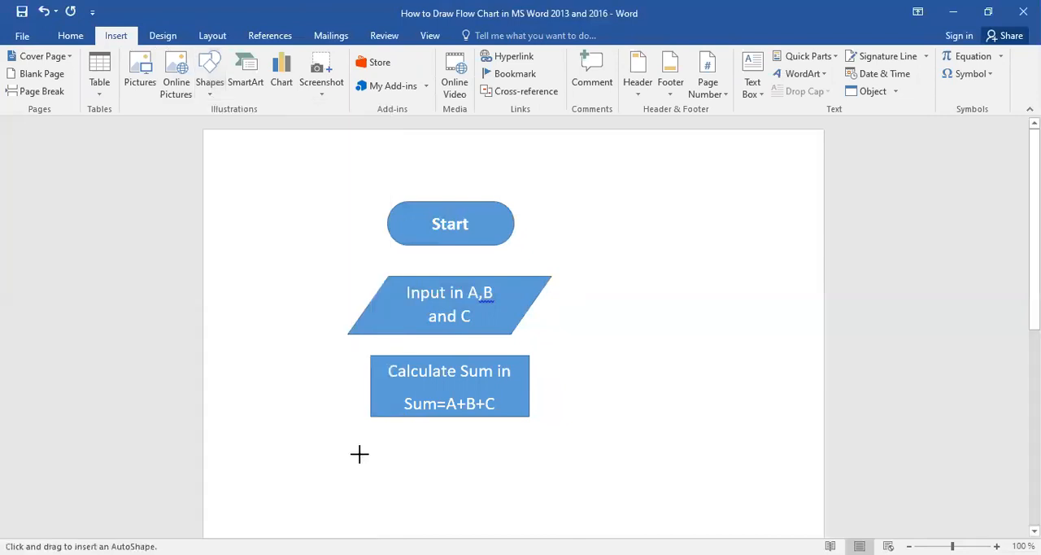
{"action": "left_click_drag", "start_coordinate": [362, 437], "coordinate": [568, 502]}
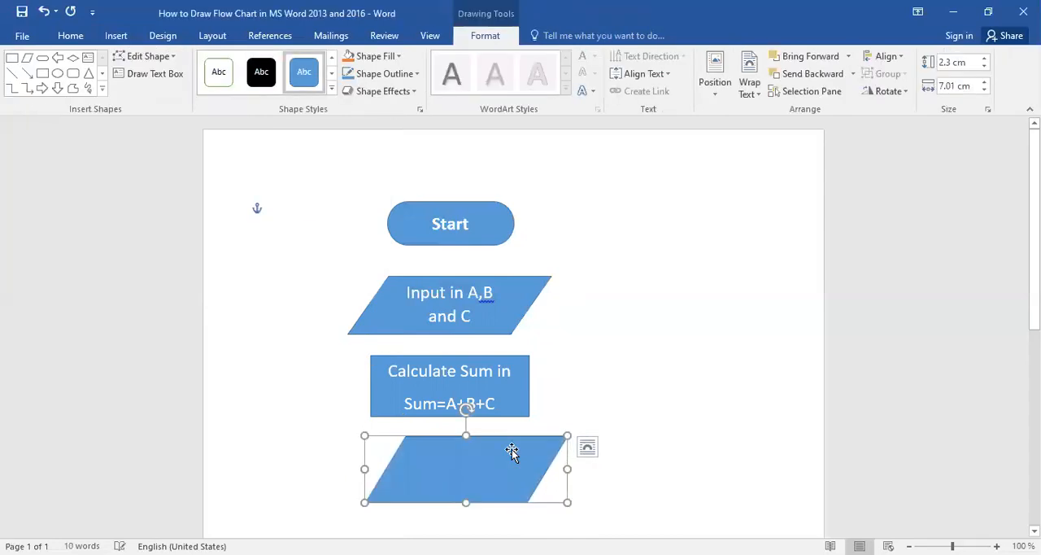
{"action": "left_click_drag", "start_coordinate": [508, 436], "coordinate": [482, 440]}
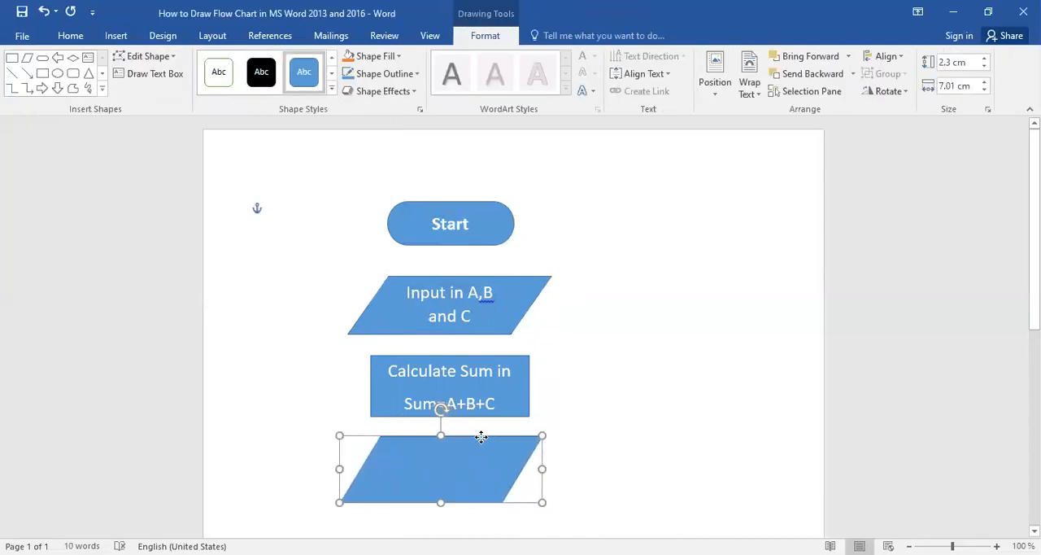
Add the text "Output Sum" inside the new data parallelogram.
{"action": "right_click", "coordinate": [428, 470]}
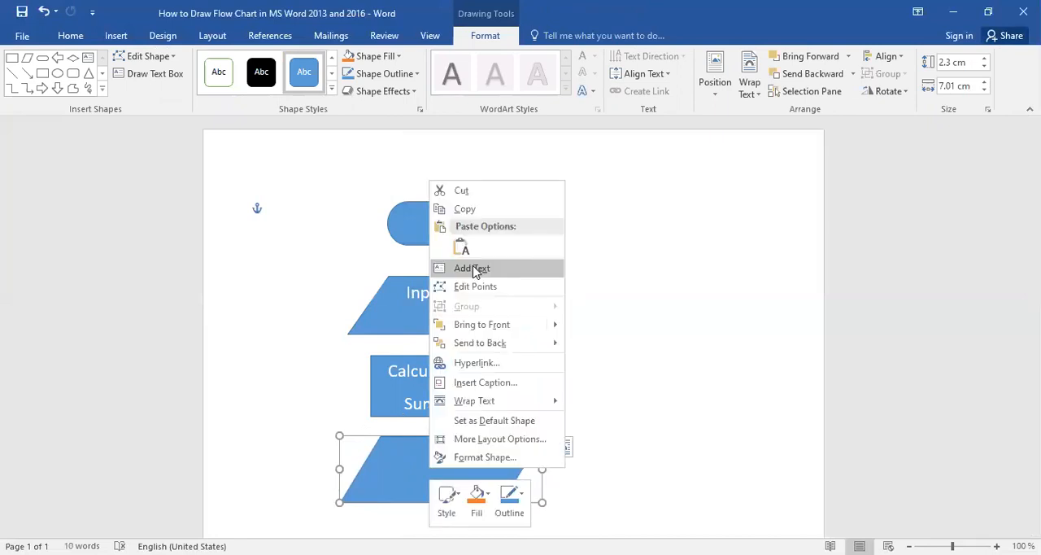
{"action": "left_click", "coordinate": [473, 268]}
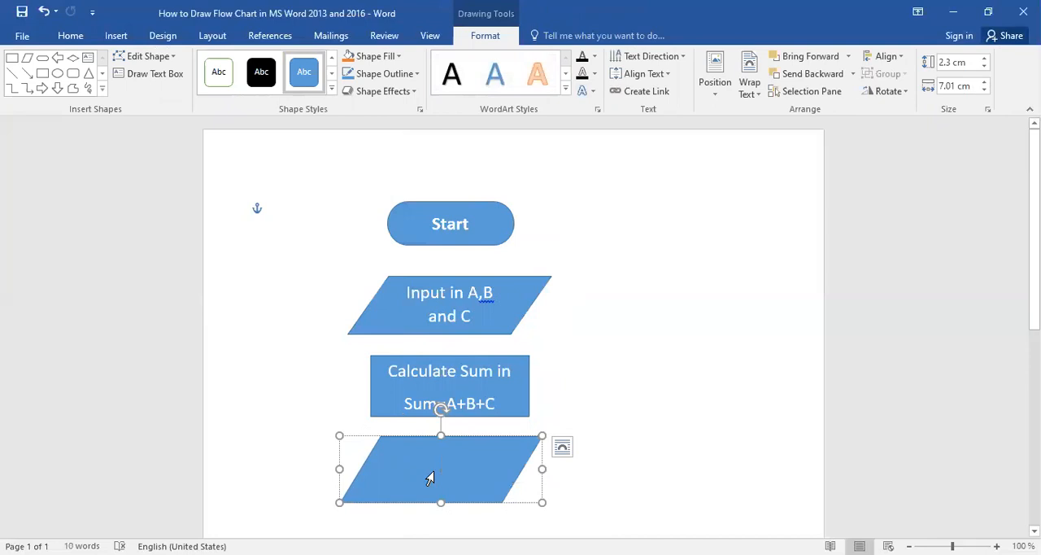
{"action": "type", "text": "Ou"}
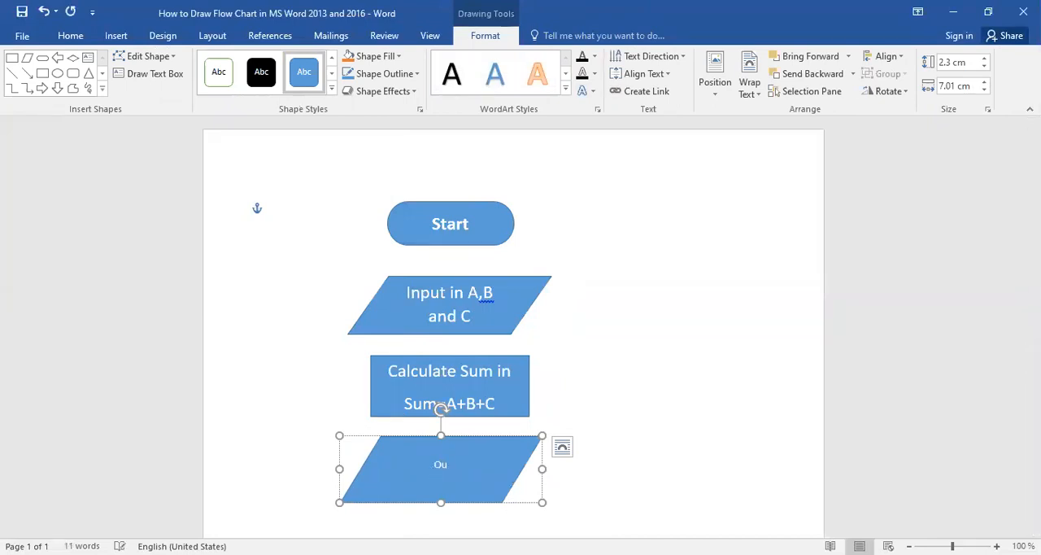
{"action": "type", "text": "tput"}
{"action": "type", "text": "Sum"}
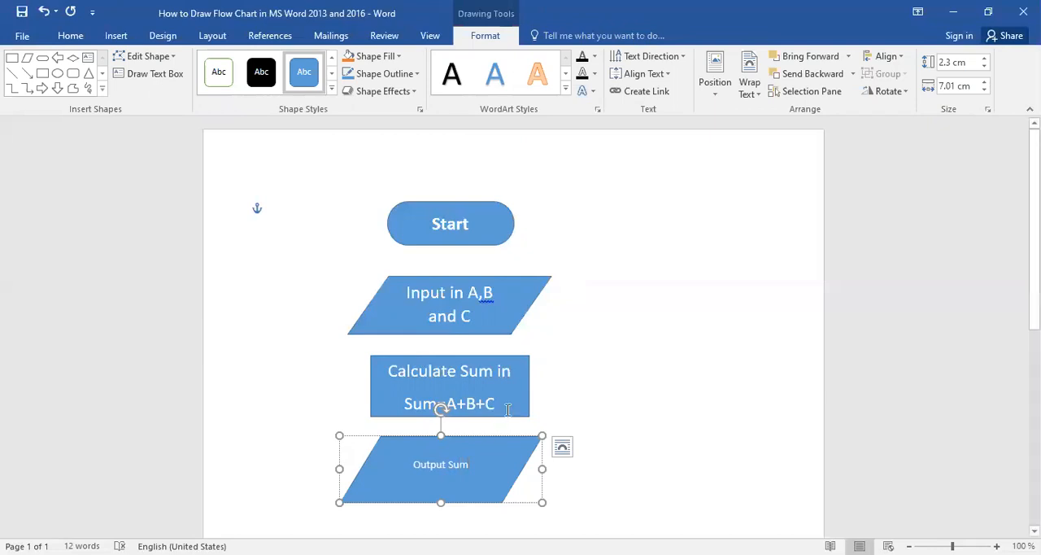
Set the font size of the "Output Sum" text to 18.
{"action": "left_click", "coordinate": [458, 440]}
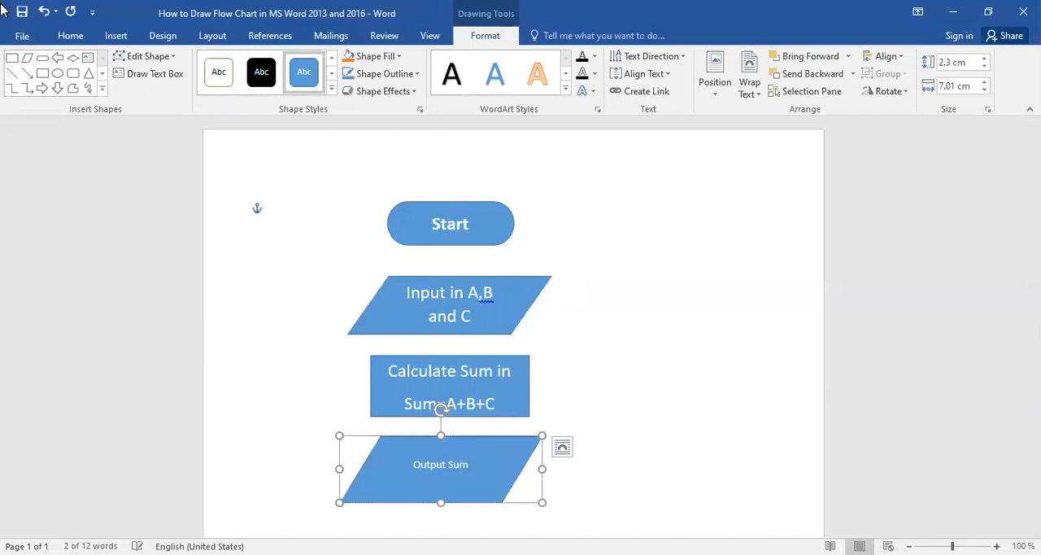
{"action": "left_click", "coordinate": [71, 37]}
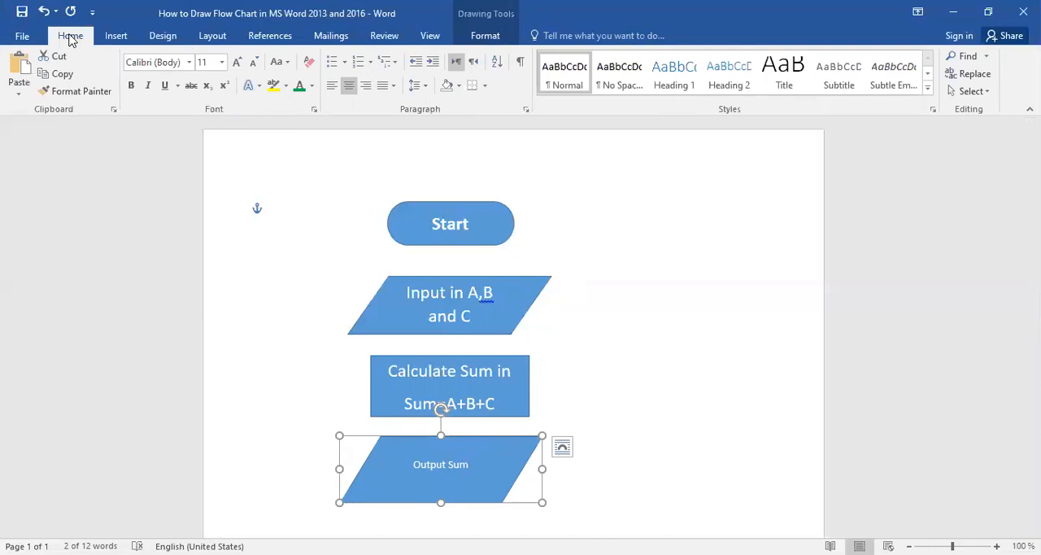
{"action": "left_click", "coordinate": [221, 63]}
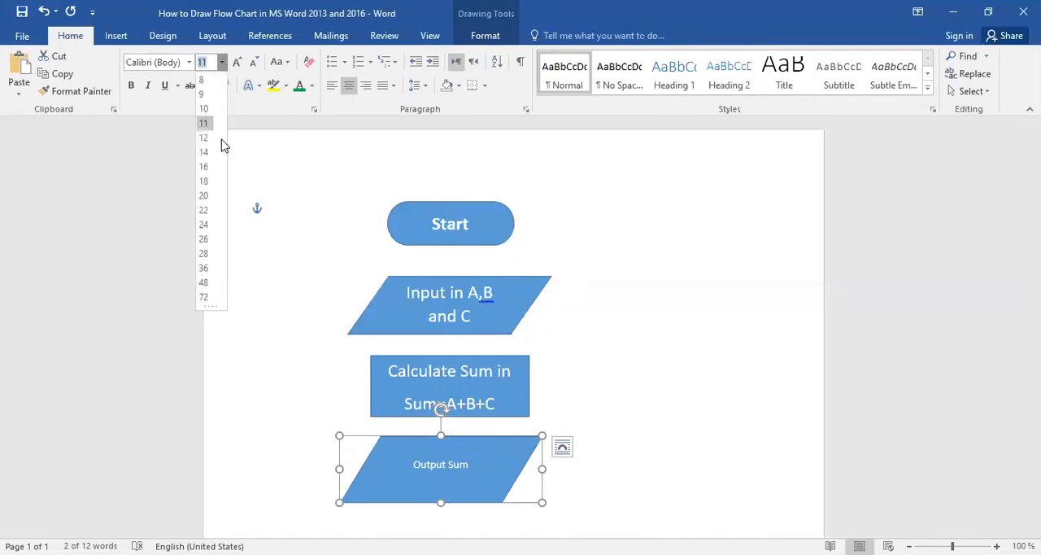
{"action": "left_click", "coordinate": [210, 182]}
{"action": "left_click", "coordinate": [897, 291]}
Move the Output Sum parallelogram straight down to leave a gap for another shape below the process rectangle.
{"action": "left_click_drag", "start_coordinate": [1036, 285], "coordinate": [1036, 317]}
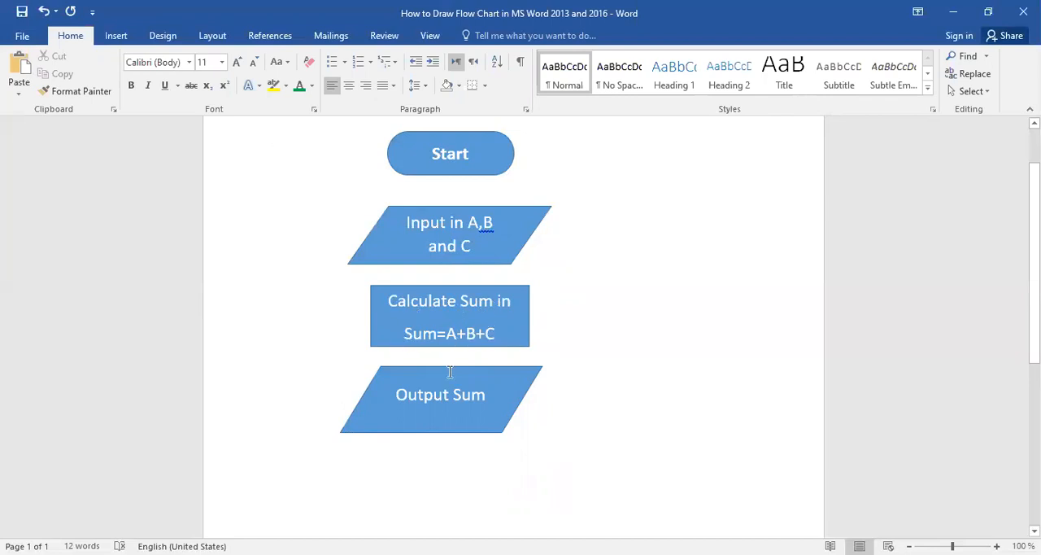
{"action": "left_click_drag", "start_coordinate": [449, 368], "coordinate": [449, 443]}
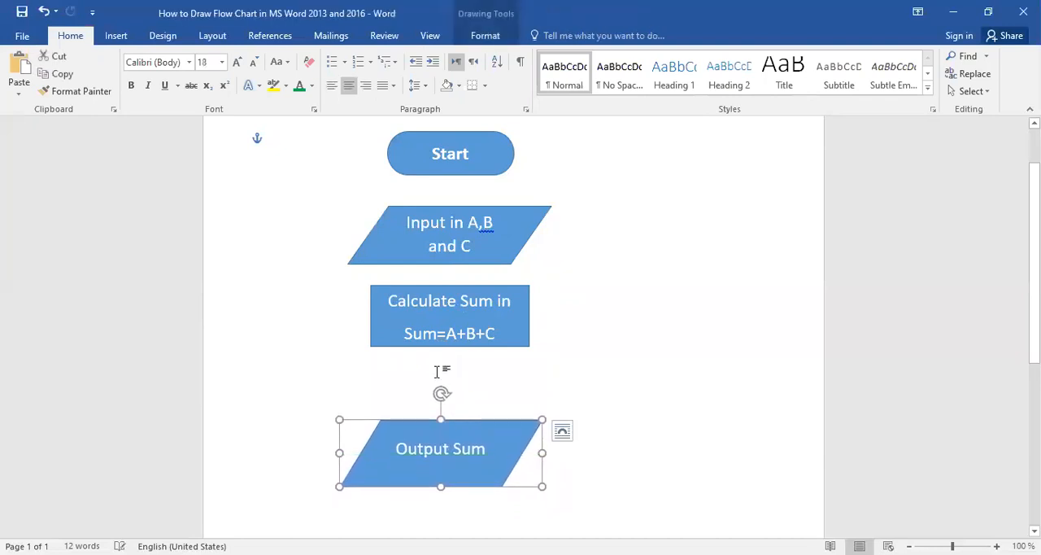
Draw a Flowchart: Process rectangle about 5.7 cm wide and 1.9 cm high between the Calculate Sum rectangle and the Output Sum parallelogram.
{"action": "left_click", "coordinate": [110, 37]}
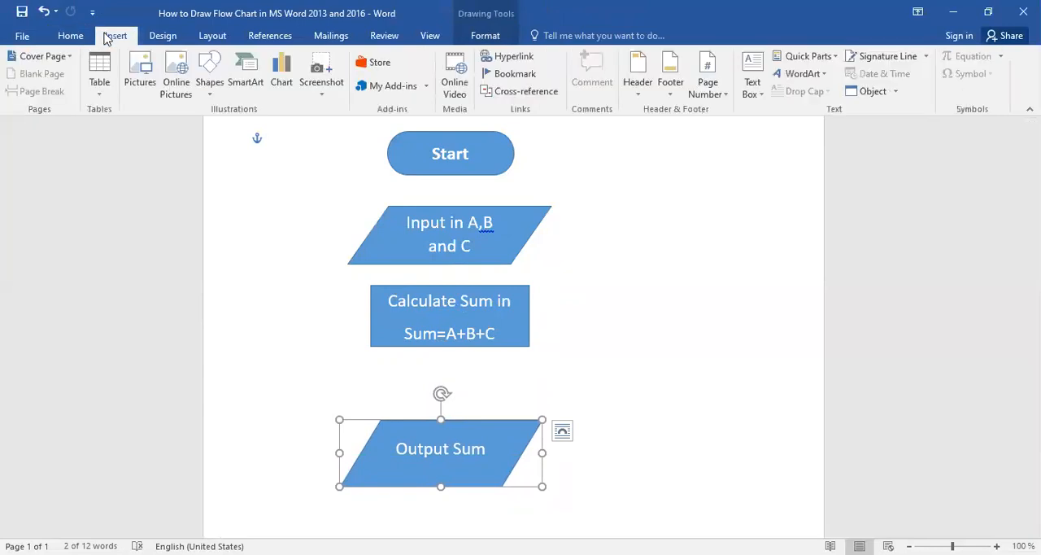
{"action": "left_click", "coordinate": [210, 85]}
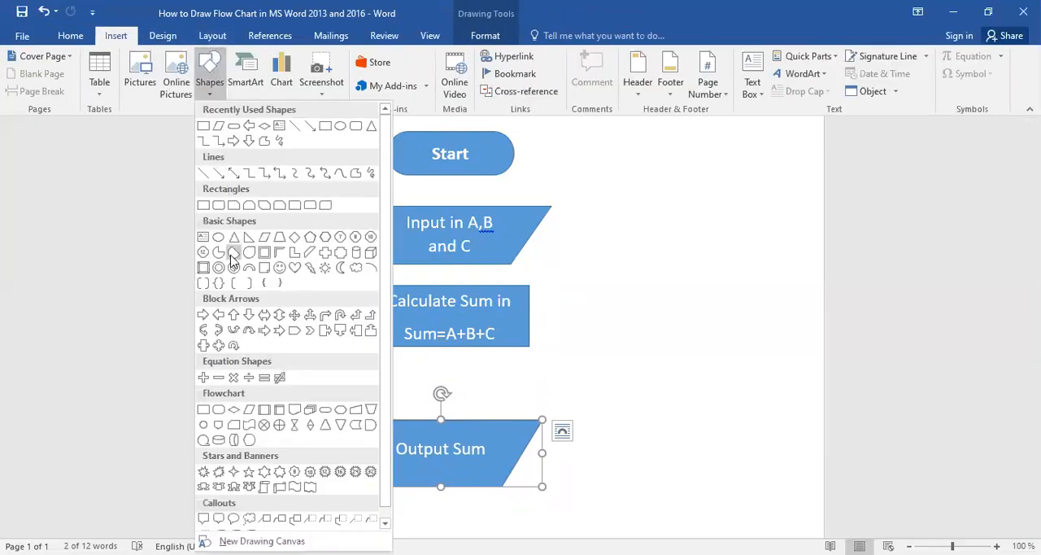
{"action": "left_click", "coordinate": [204, 409]}
{"action": "mouse_move", "coordinate": [370, 363]}
{"action": "left_mouse_down"}
{"action": "mouse_move", "coordinate": [379, 383]}
{"action": "mouse_move", "coordinate": [535, 417]}
{"action": "left_mouse_up"}
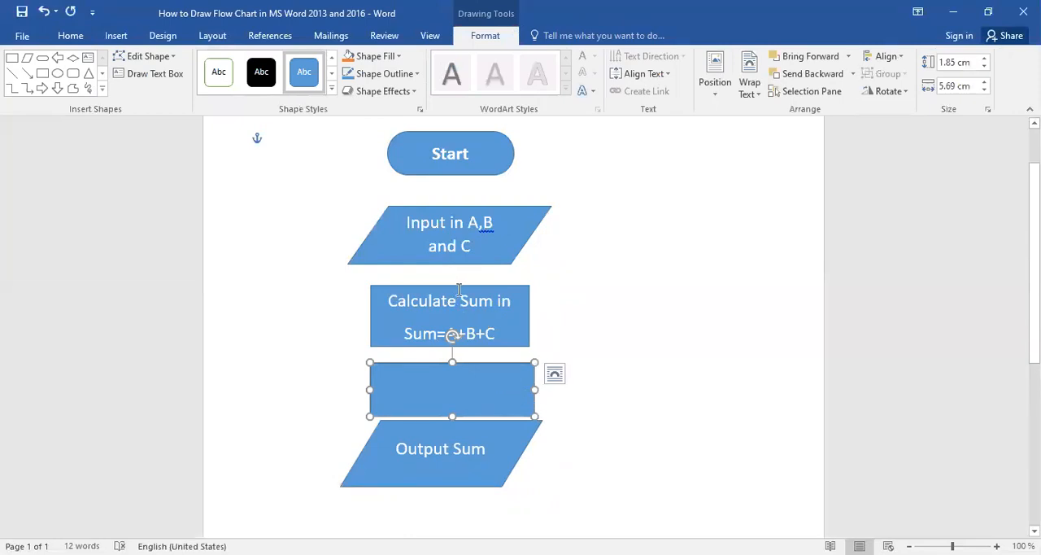
Move the Calculate Sum rectangle and the empty rectangle up slightly, and stretch the empty one upward to about 2.2 cm high.
{"action": "left_click_drag", "start_coordinate": [469, 288], "coordinate": [469, 281]}
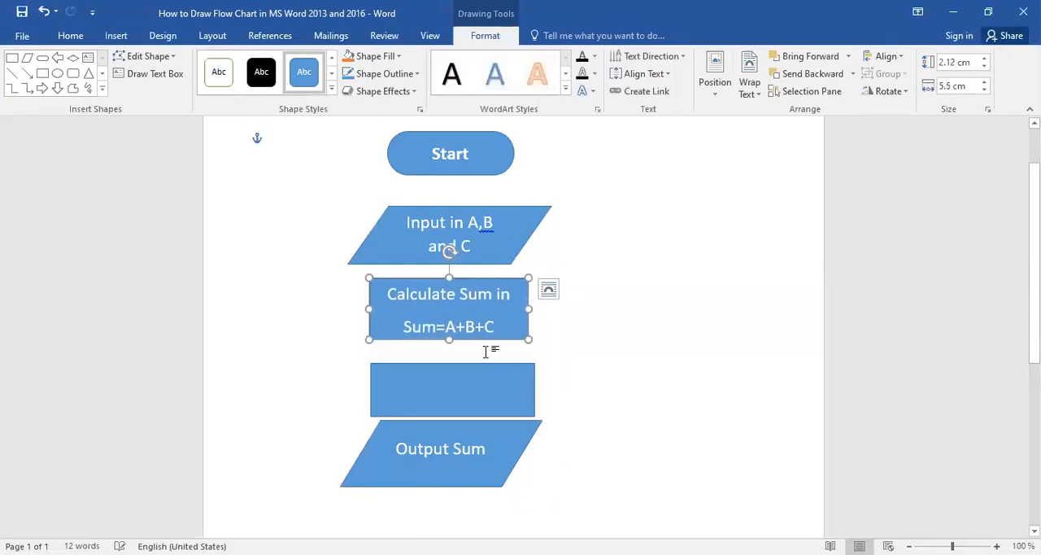
{"action": "left_click_drag", "start_coordinate": [488, 367], "coordinate": [488, 359]}
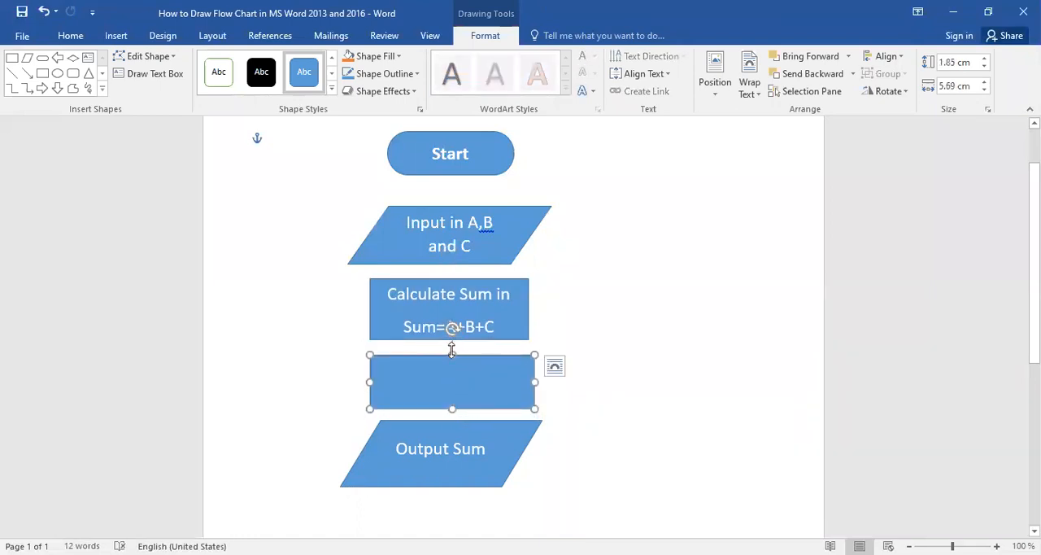
{"action": "left_click_drag", "start_coordinate": [452, 350], "coordinate": [452, 340]}
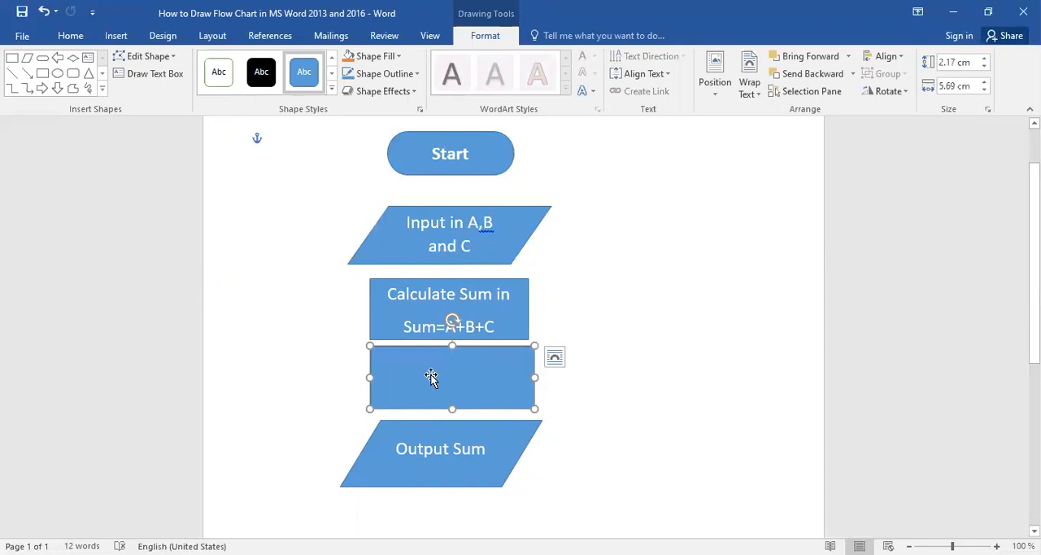
Add the text "Calculate Average in" with "Avg=Sum/3" on a second line inside the empty process rectangle.
{"action": "right_click", "coordinate": [431, 376]}
{"action": "left_click", "coordinate": [490, 176]}
{"action": "type", "text": "Calculate"}
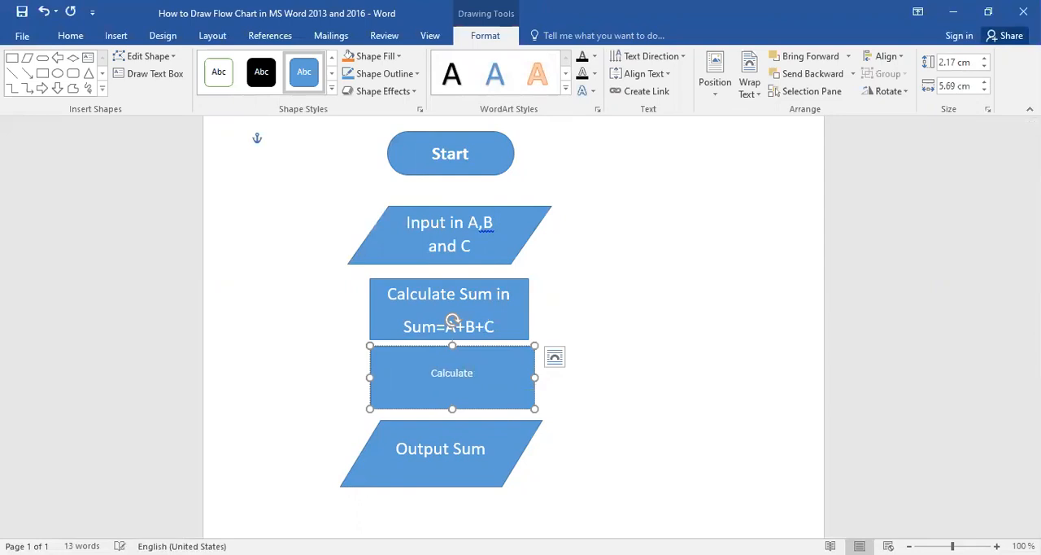
{"action": "type", "text": " Average in"}
{"action": "key", "text": "Return"}
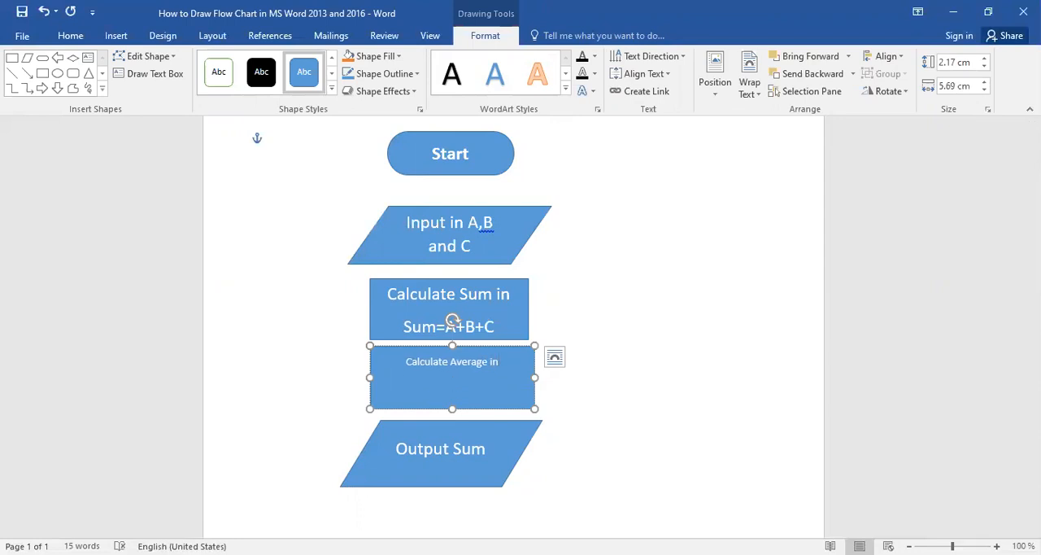
{"action": "type", "text": "Avg=Sum/3"}
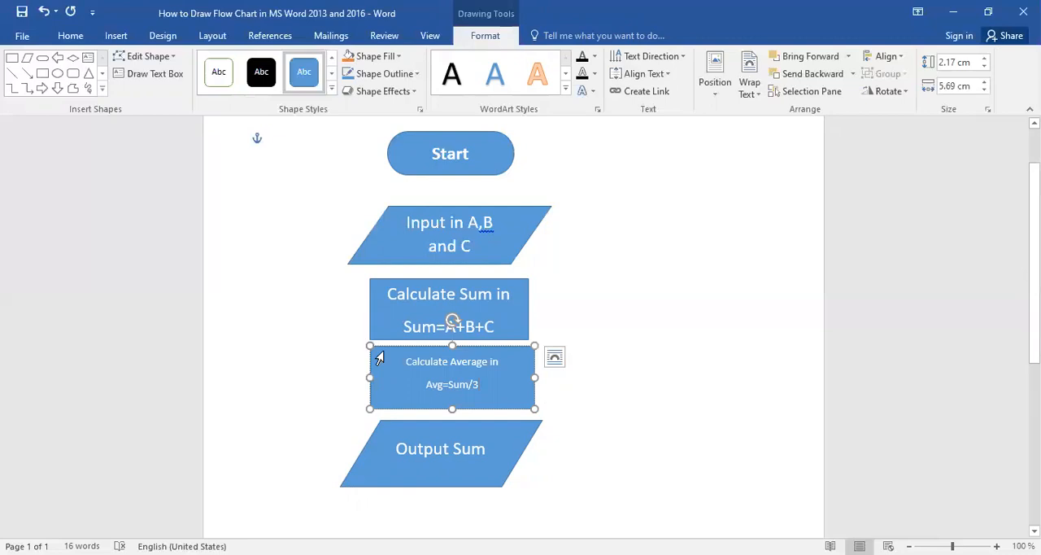
Set the font size of the Calculate Average rectangle's text to 18.
{"action": "left_click", "coordinate": [77, 41]}
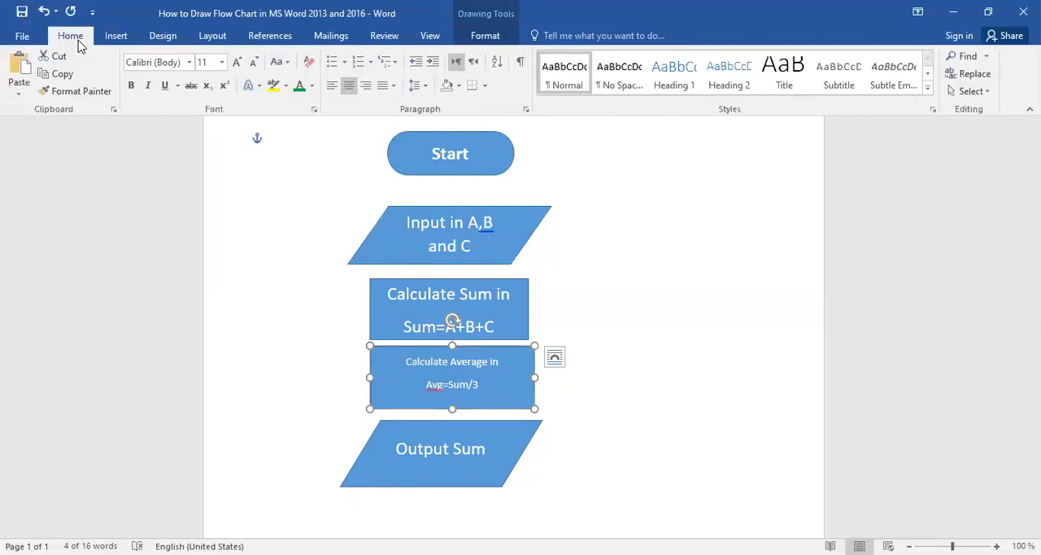
{"action": "left_click", "coordinate": [221, 62]}
{"action": "left_click", "coordinate": [203, 181]}
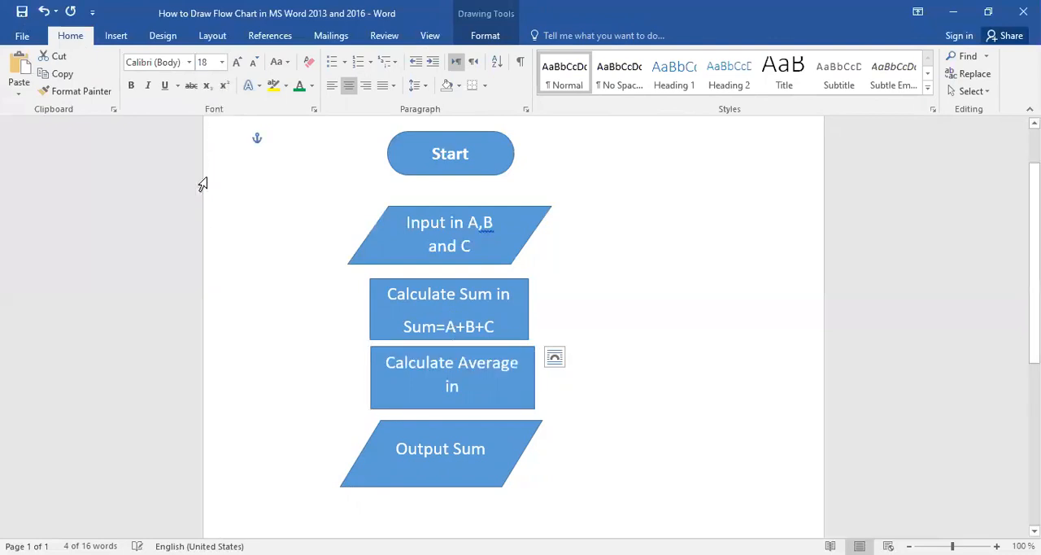
Move the input parallelogram and both calculation rectangles up slightly to even out the vertical gaps between the shapes.
{"action": "left_click", "coordinate": [488, 229]}
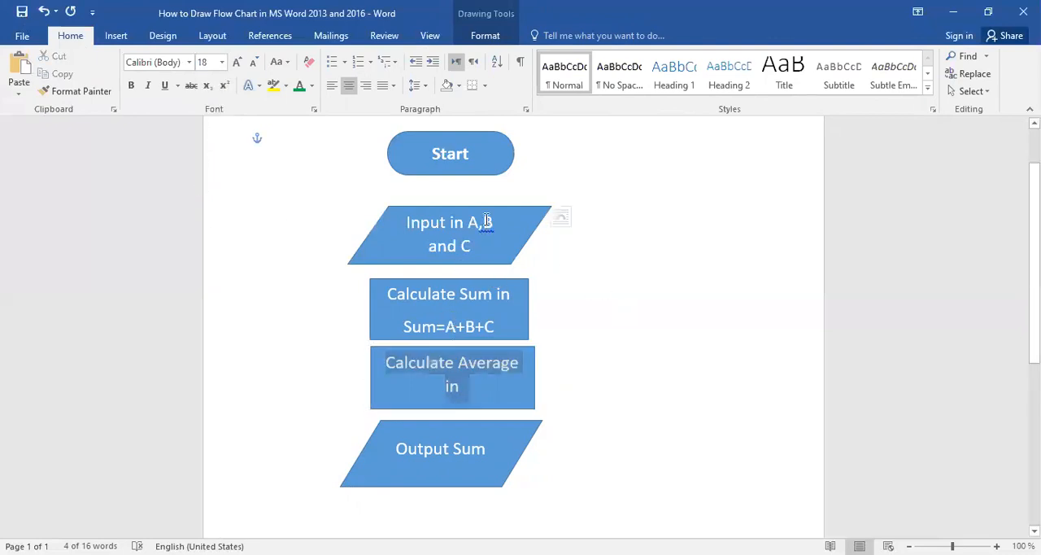
{"action": "left_click_drag", "start_coordinate": [481, 206], "coordinate": [480, 192]}
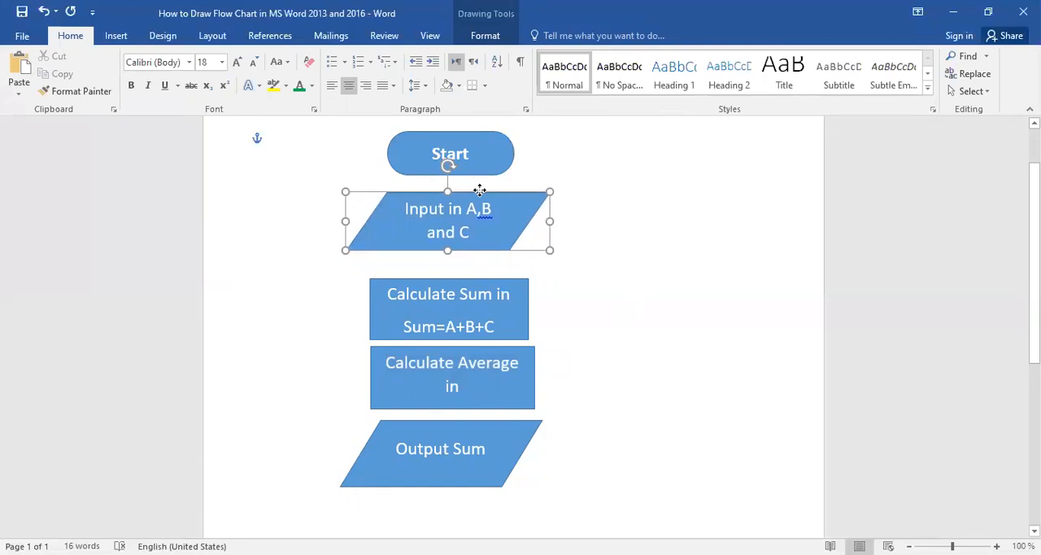
{"action": "left_click_drag", "start_coordinate": [480, 283], "coordinate": [483, 268]}
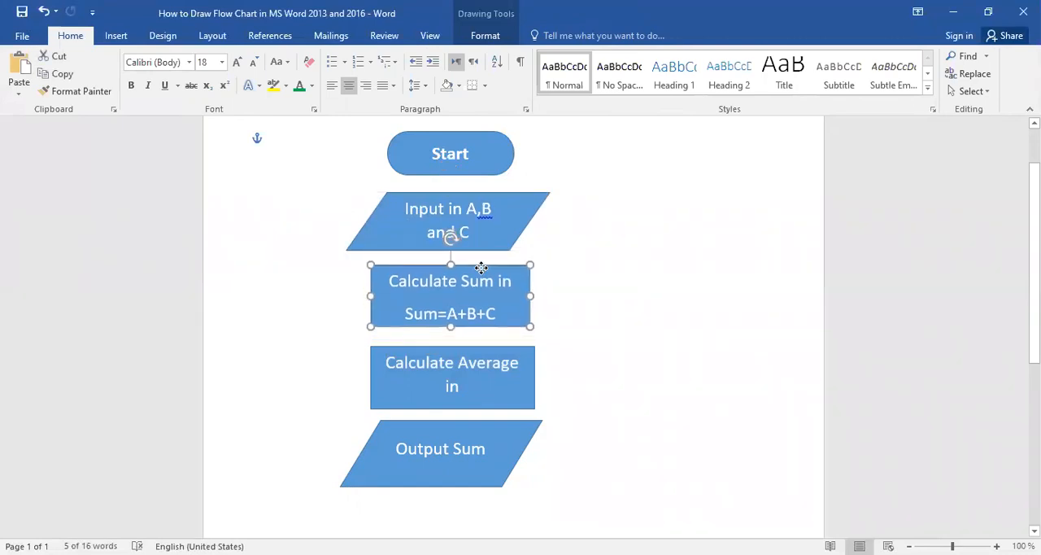
{"action": "left_click_drag", "start_coordinate": [488, 350], "coordinate": [487, 345]}
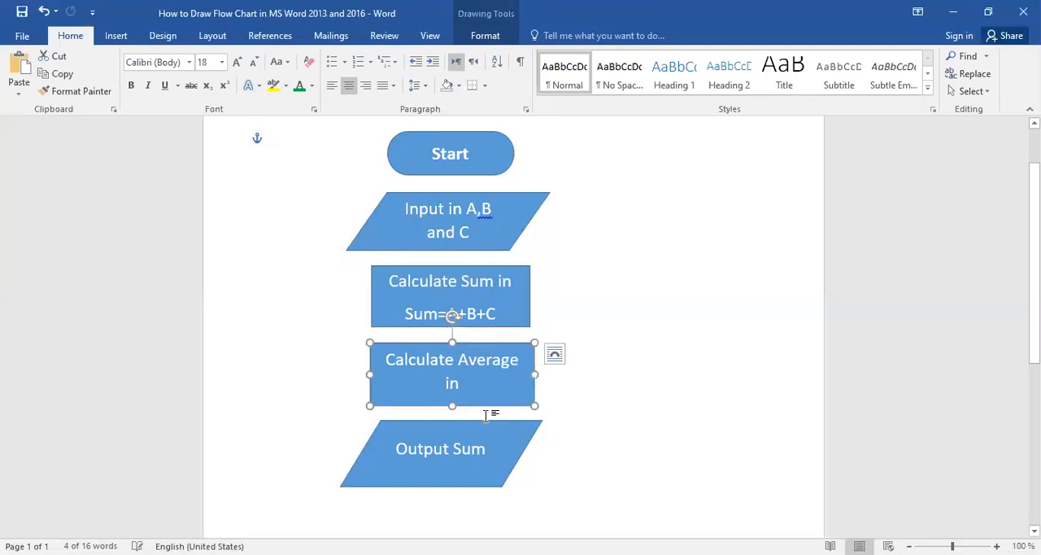
{"action": "left_click", "coordinate": [587, 259]}
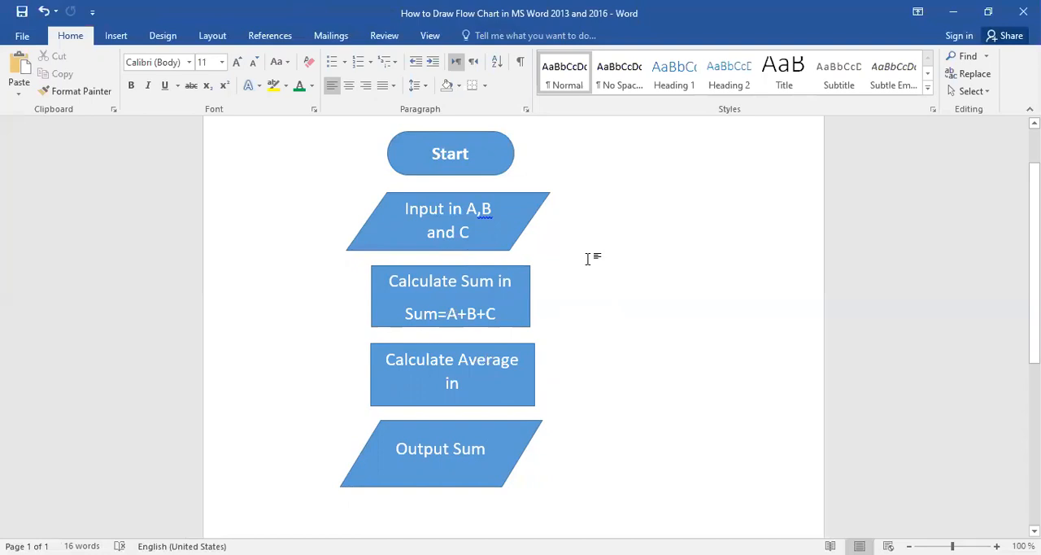
Enlarge the Calculate Average rectangle downward and to the right to fit both text lines, and widen the Calculate Sum rectangle to match.
{"action": "left_click", "coordinate": [476, 445]}
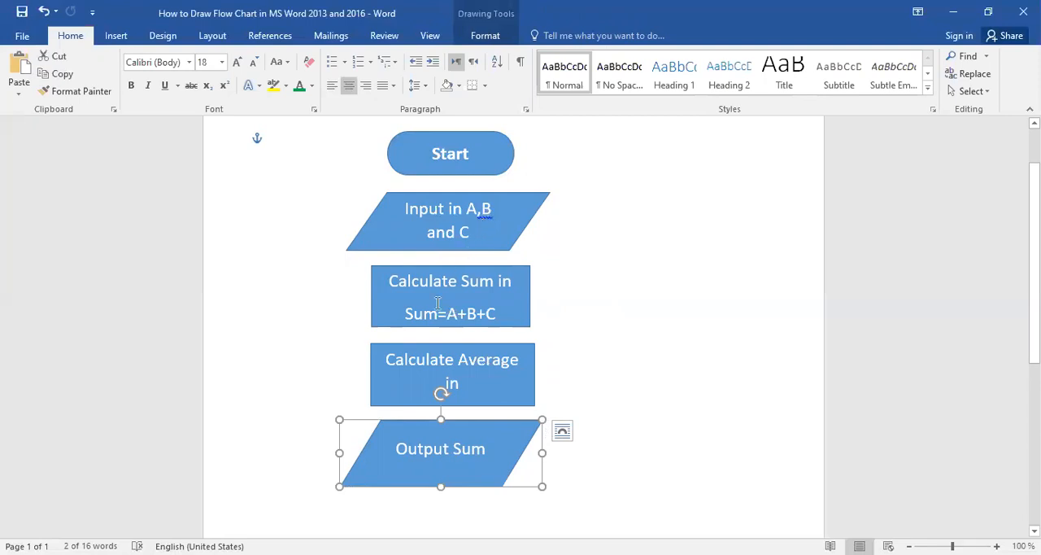
{"action": "left_click", "coordinate": [466, 388]}
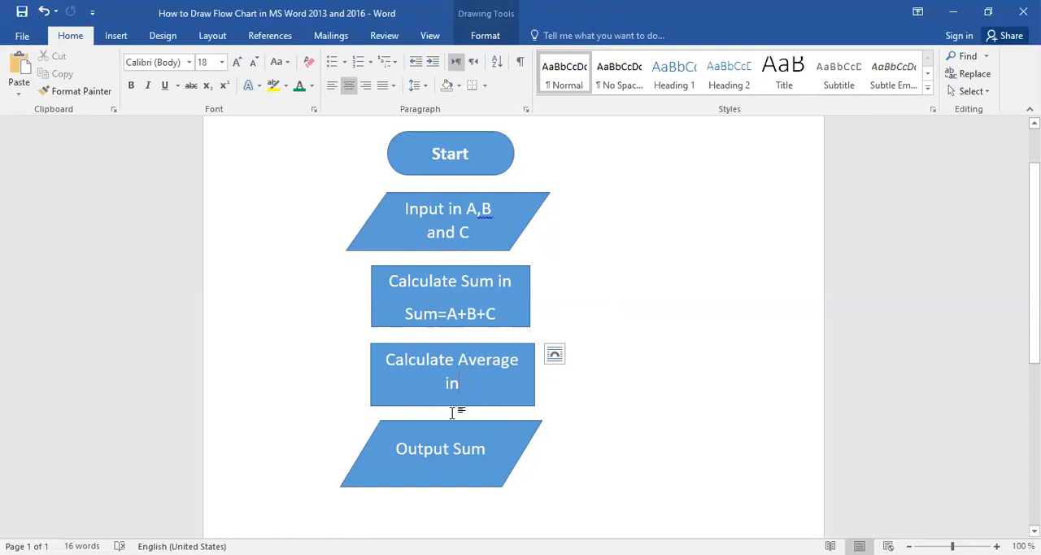
{"action": "left_click_drag", "start_coordinate": [456, 408], "coordinate": [459, 412]}
{"action": "left_click", "coordinate": [462, 382]}
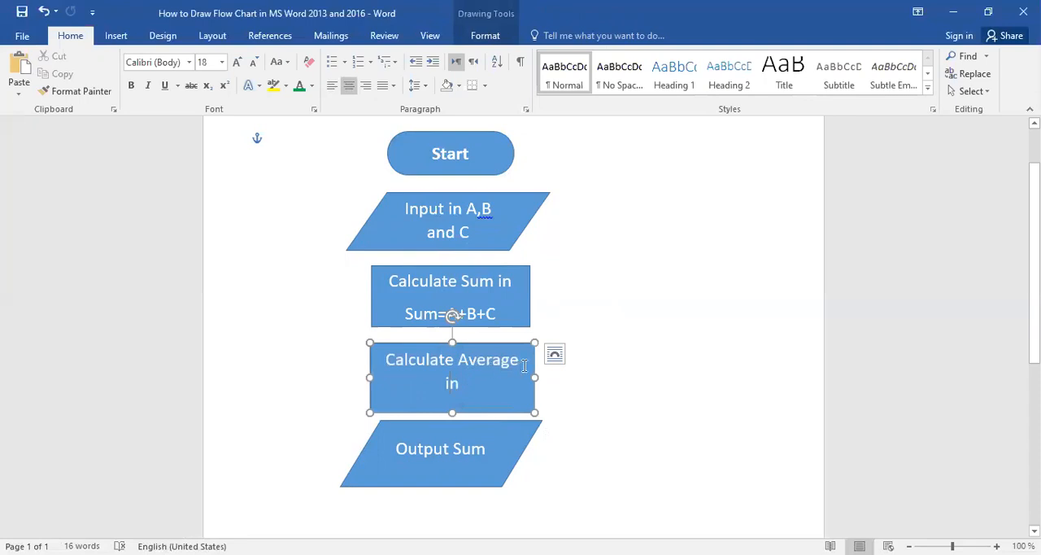
{"action": "left_click_drag", "start_coordinate": [533, 374], "coordinate": [548, 375]}
{"action": "left_click", "coordinate": [528, 293]}
{"action": "left_click_drag", "start_coordinate": [533, 293], "coordinate": [548, 294]}
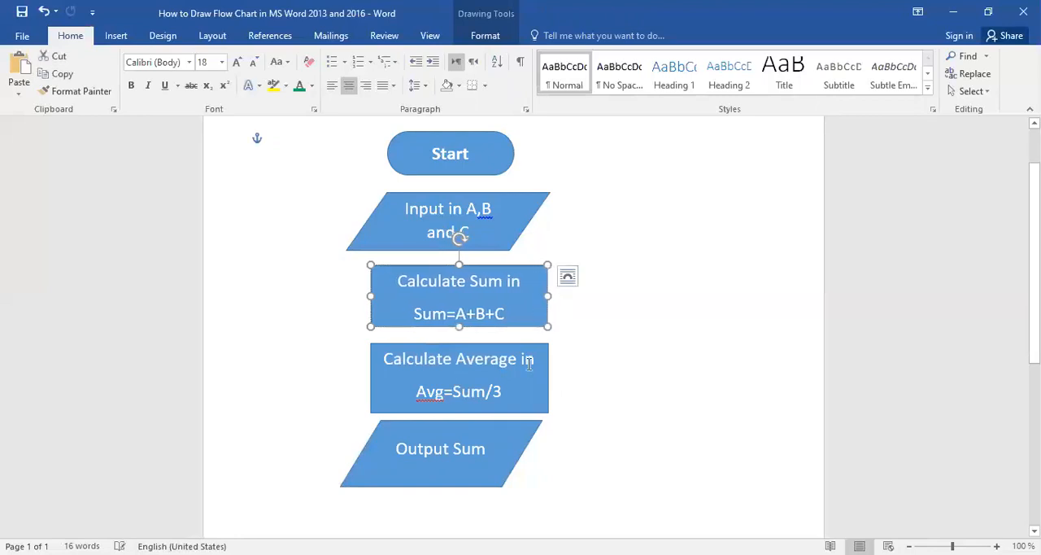
Extend the output parallelogram's text to read "Output Sum and Average".
{"action": "left_click", "coordinate": [486, 446]}
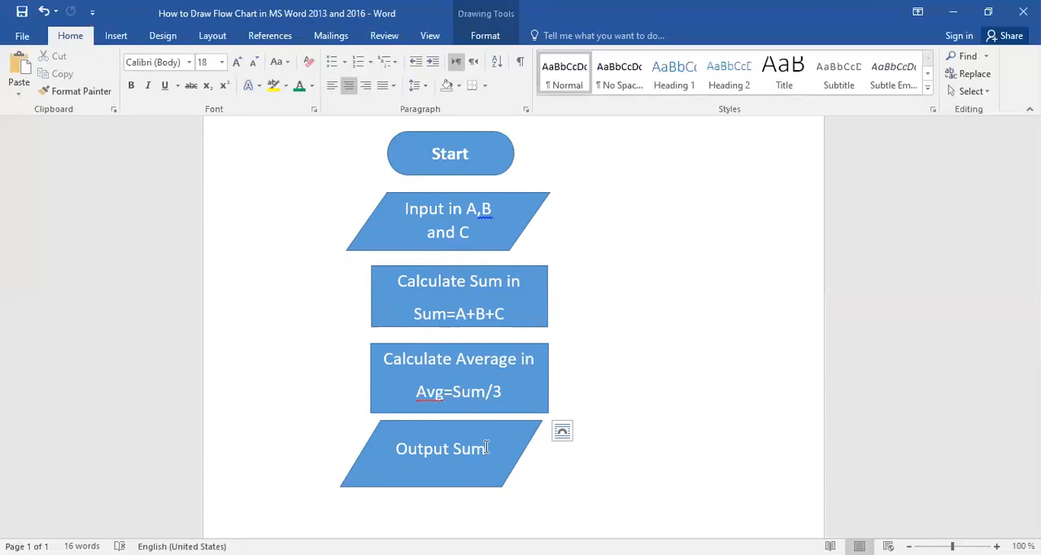
{"action": "type", "text": "and"}
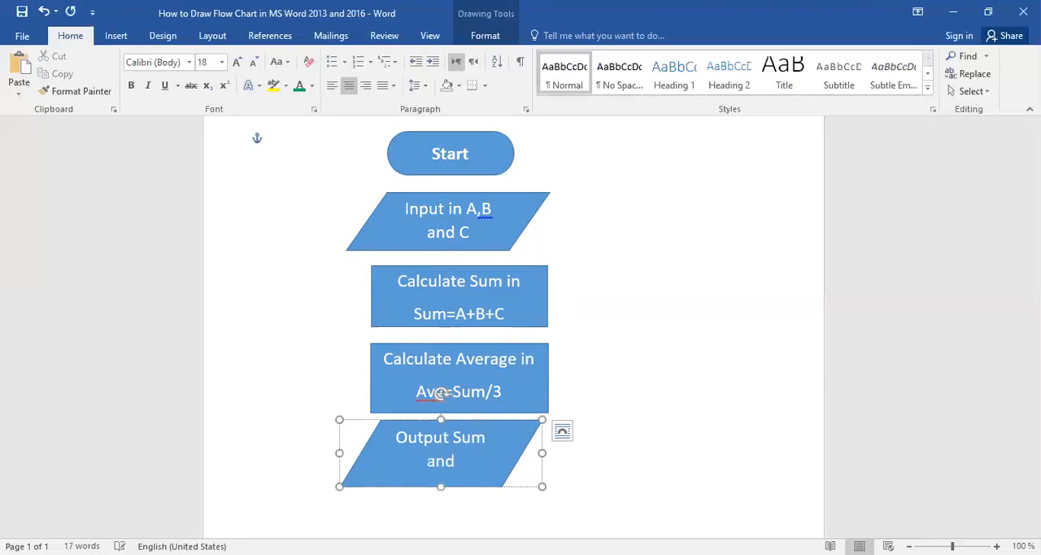
{"action": "type", "text": " Average"}
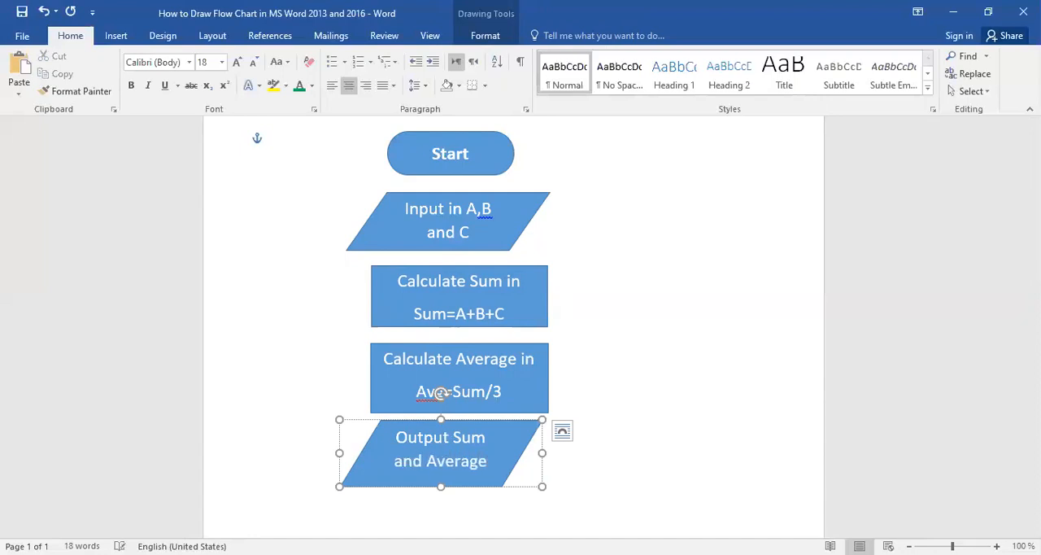
{"action": "left_click", "coordinate": [456, 514]}
Move the Output Sum and Average parallelogram slightly down and right to leave a gap below the Calculate Average rectangle.
{"action": "scroll", "coordinate": [616, 389], "scroll_direction": "down", "scroll_amount": 2}
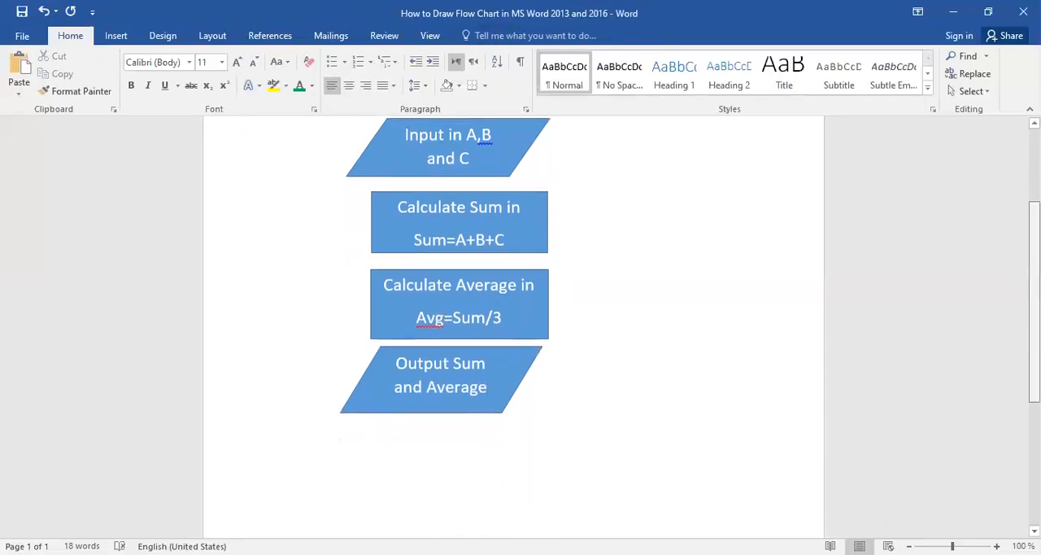
{"action": "left_click", "coordinate": [472, 376]}
{"action": "left_click_drag", "start_coordinate": [490, 341], "coordinate": [496, 351]}
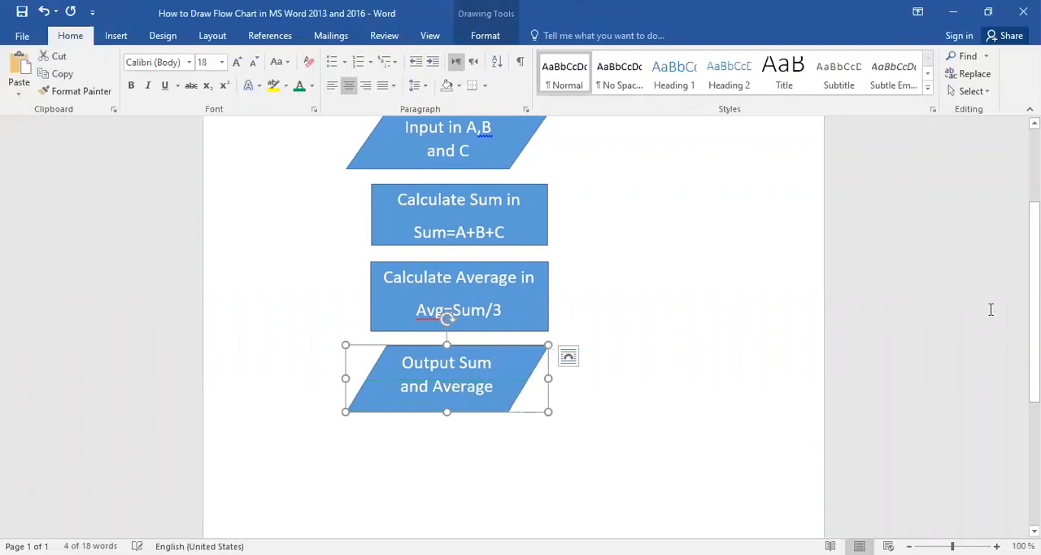
Draw a Flowchart: Terminator shape about 5 cm wide and 1.9 cm high below the Output Sum and Average parallelogram.
{"action": "scroll", "coordinate": [1033, 301], "scroll_direction": "up", "scroll_amount": 4}
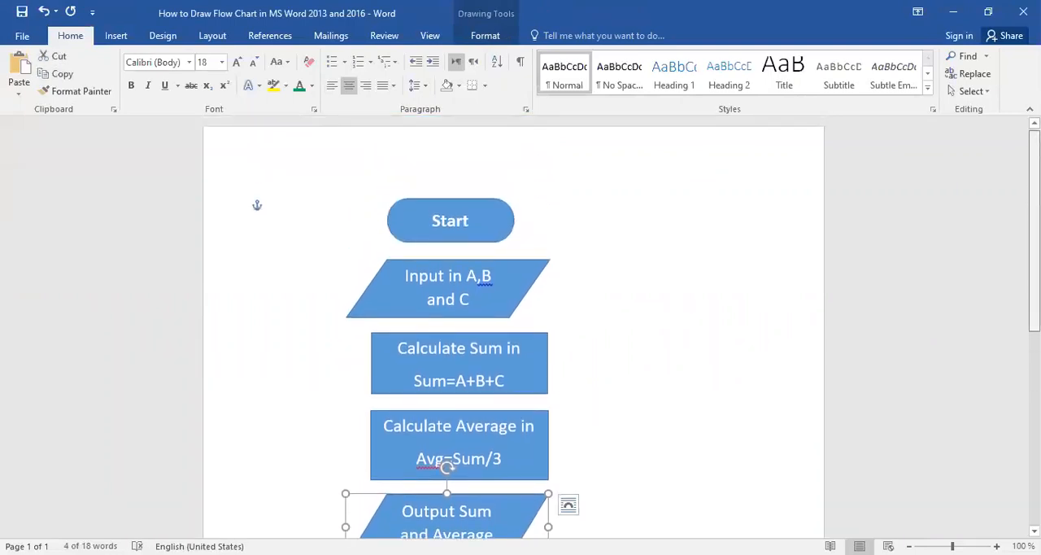
{"action": "scroll", "coordinate": [512, 326], "scroll_direction": "down", "scroll_amount": 3}
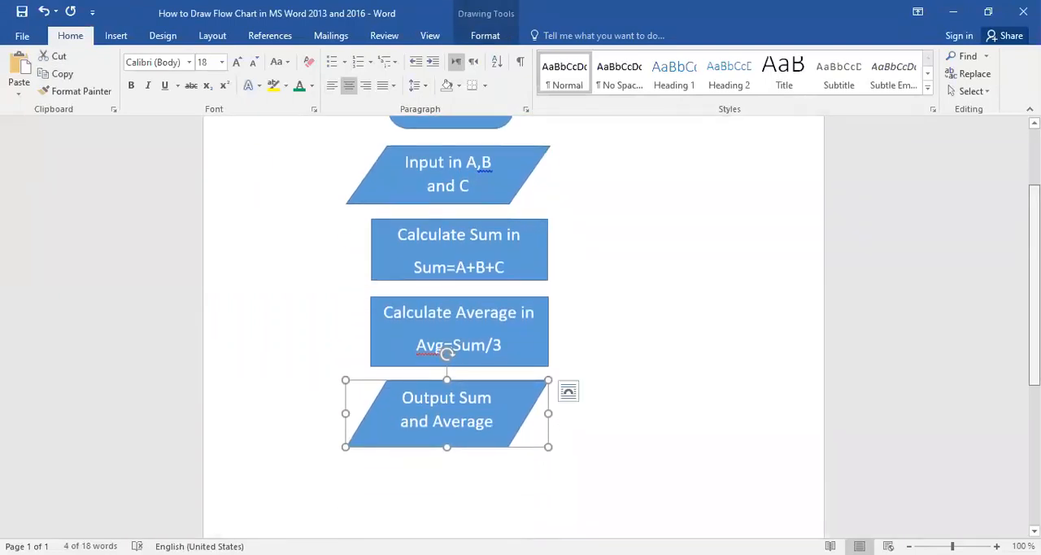
{"action": "scroll", "coordinate": [513, 326], "scroll_direction": "up", "scroll_amount": 3}
{"action": "scroll", "coordinate": [512, 326], "scroll_direction": "down", "scroll_amount": 1}
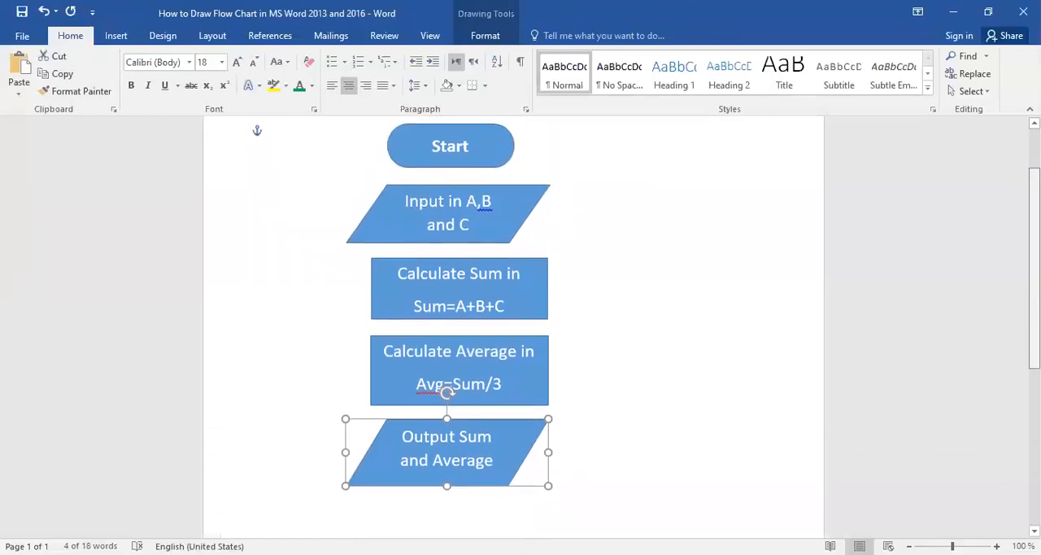
{"action": "scroll", "coordinate": [513, 325], "scroll_direction": "down", "scroll_amount": 1}
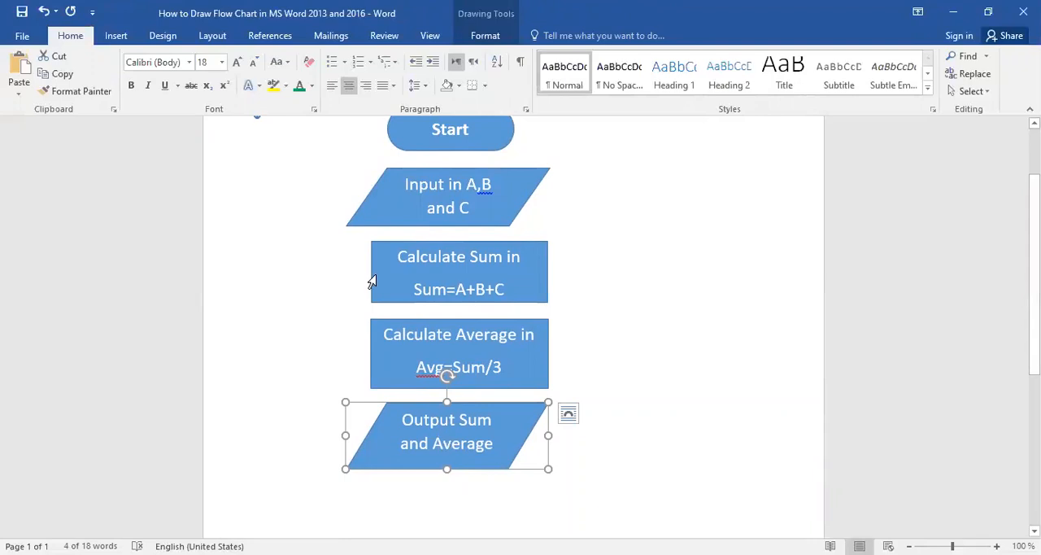
{"action": "left_click", "coordinate": [116, 36]}
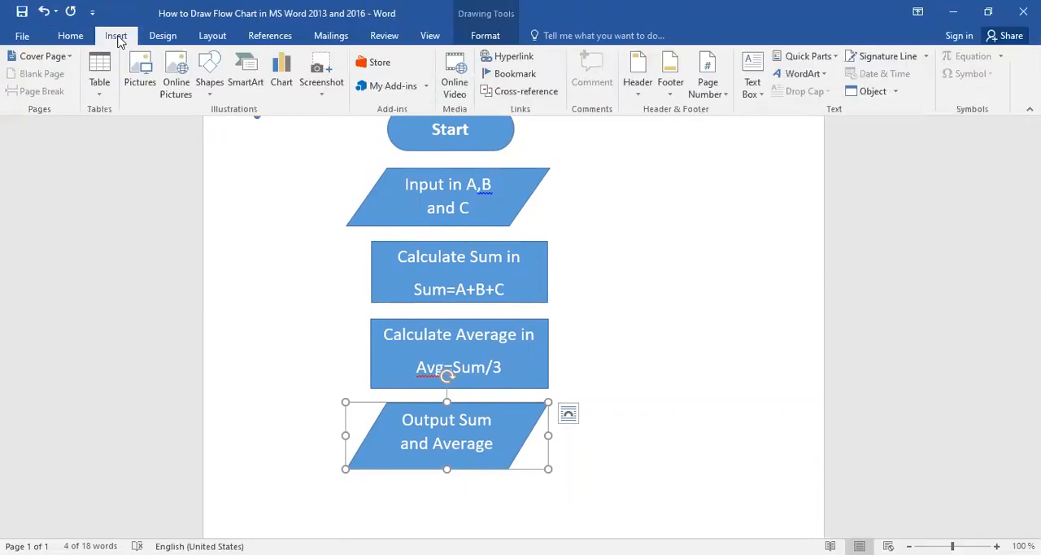
{"action": "left_click", "coordinate": [209, 81]}
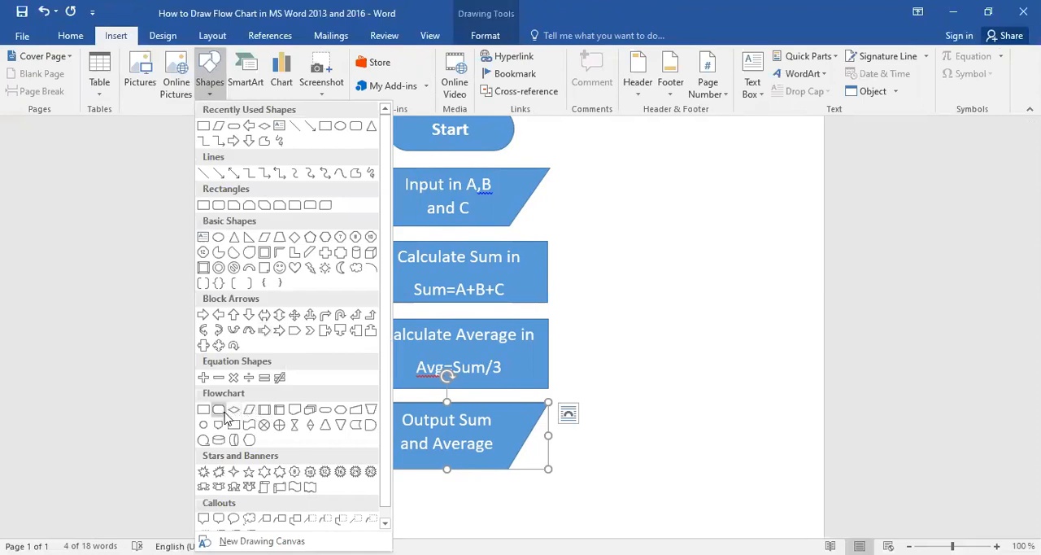
{"action": "left_click", "coordinate": [326, 410]}
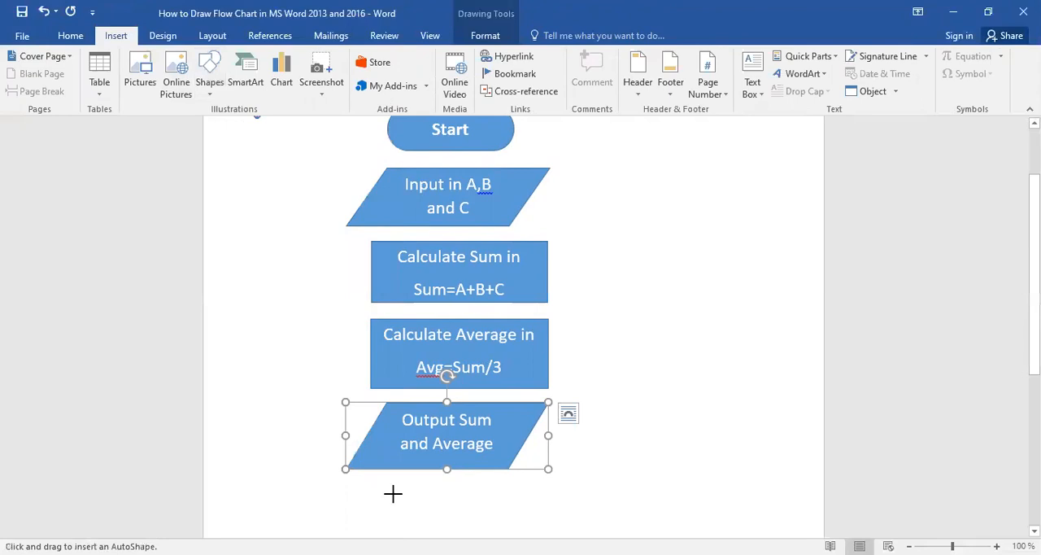
{"action": "mouse_move", "coordinate": [386, 493]}
{"action": "left_mouse_down"}
{"action": "mouse_move", "coordinate": [390, 504]}
{"action": "mouse_move", "coordinate": [528, 530]}
{"action": "mouse_move", "coordinate": [530, 432]}
{"action": "mouse_move", "coordinate": [531, 462]}
{"action": "left_mouse_up"}
Add the text "Stop" inside the new terminator shape.
{"action": "right_click", "coordinate": [468, 440]}
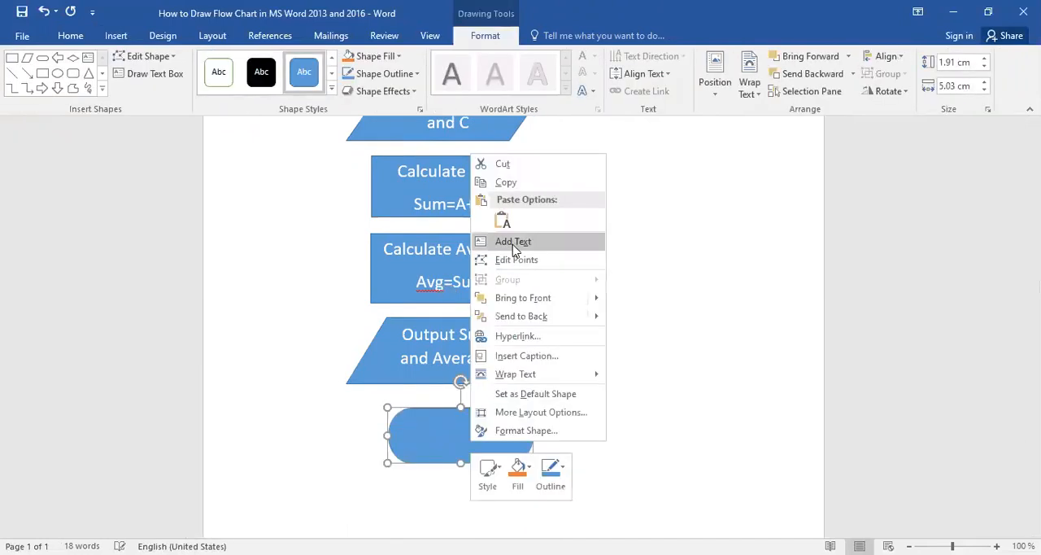
{"action": "left_click", "coordinate": [513, 244]}
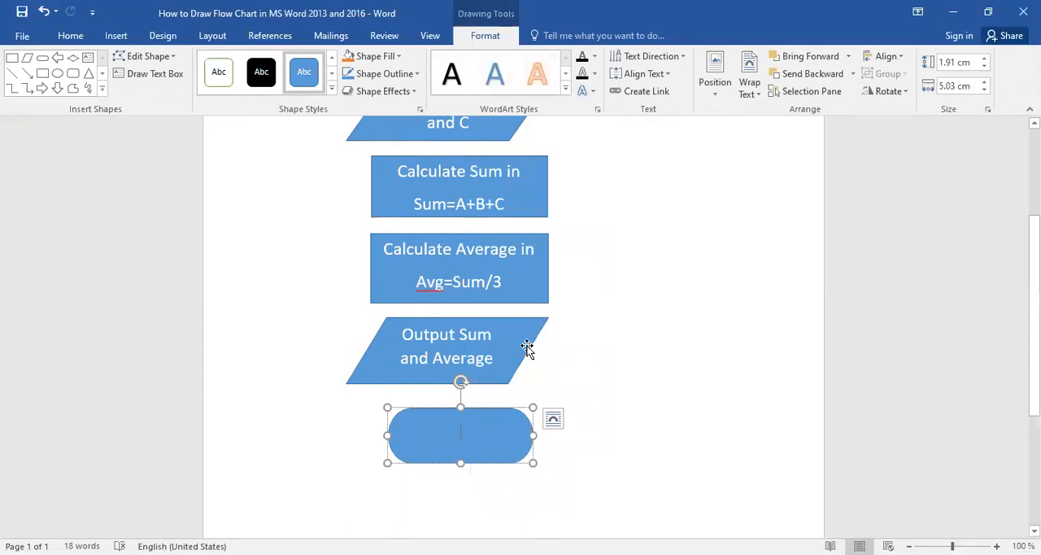
{"action": "type", "text": "Stop"}
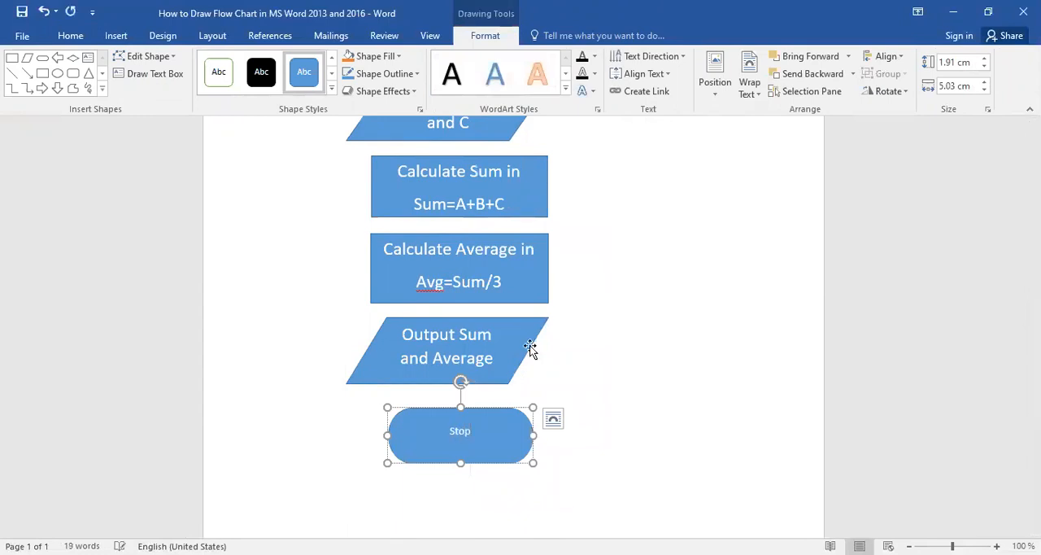
Set the font size of the Stop terminator's text to 18.
{"action": "left_click", "coordinate": [442, 408]}
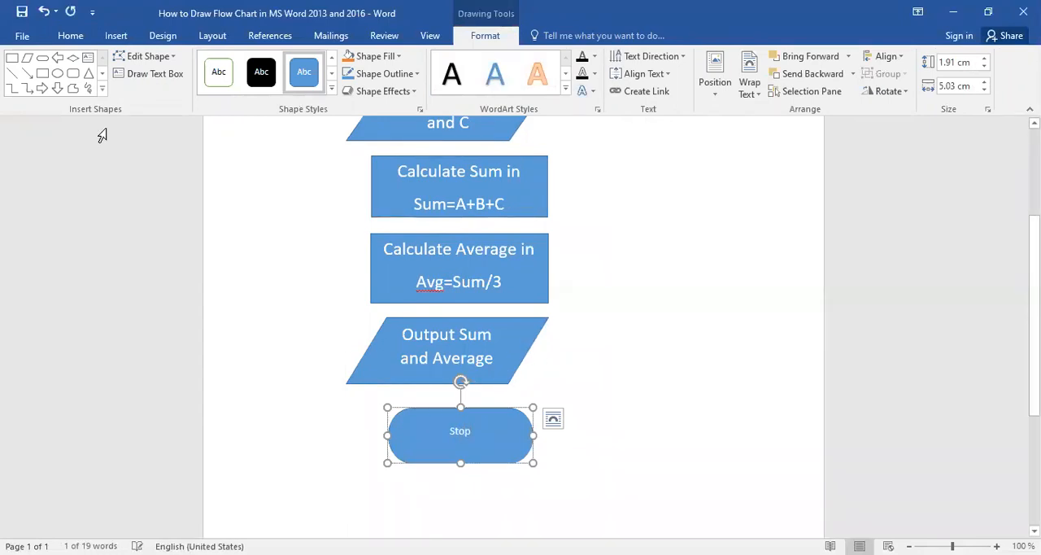
{"action": "left_click", "coordinate": [60, 39]}
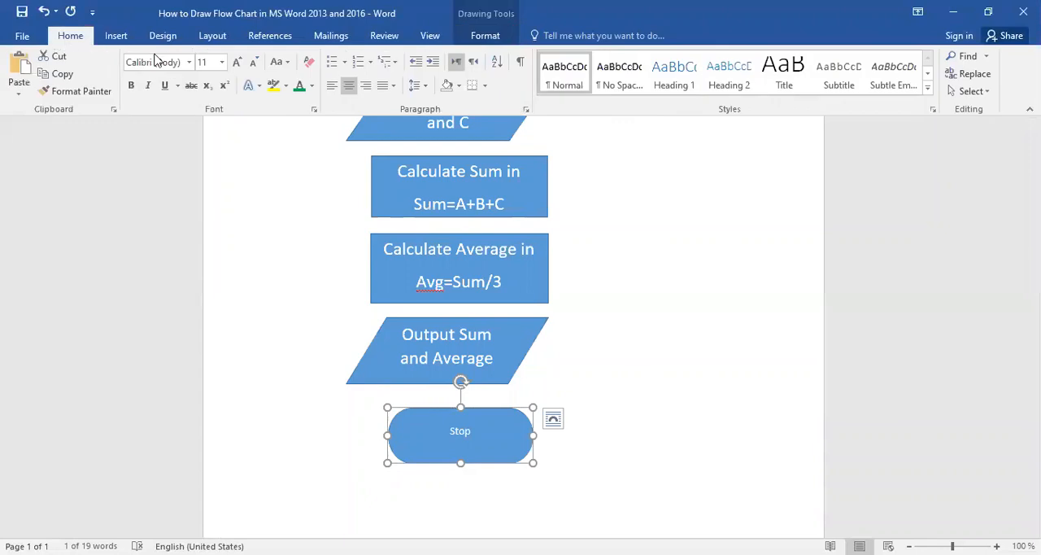
{"action": "left_click", "coordinate": [222, 63]}
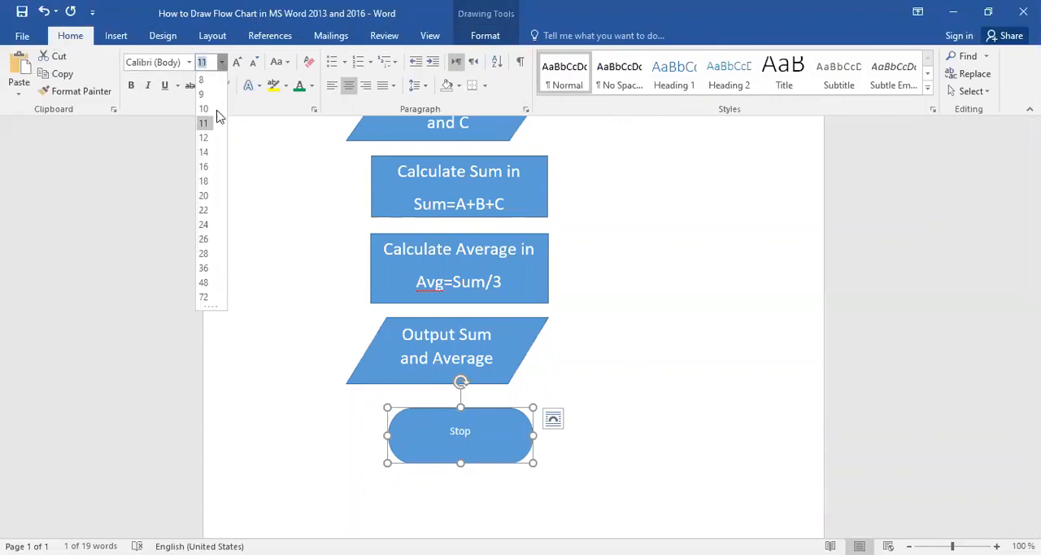
{"action": "left_click", "coordinate": [207, 184]}
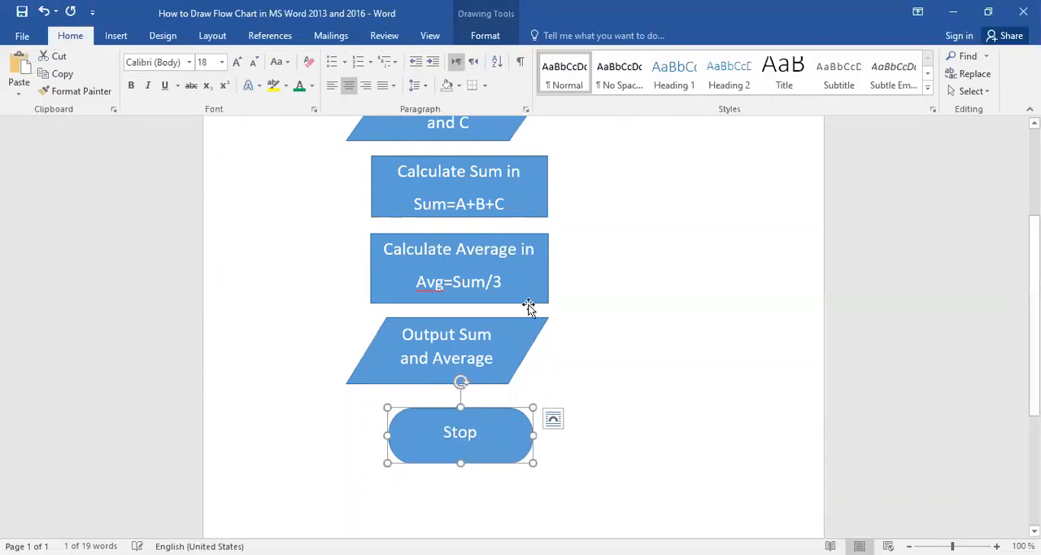
{"action": "left_click", "coordinate": [592, 319]}
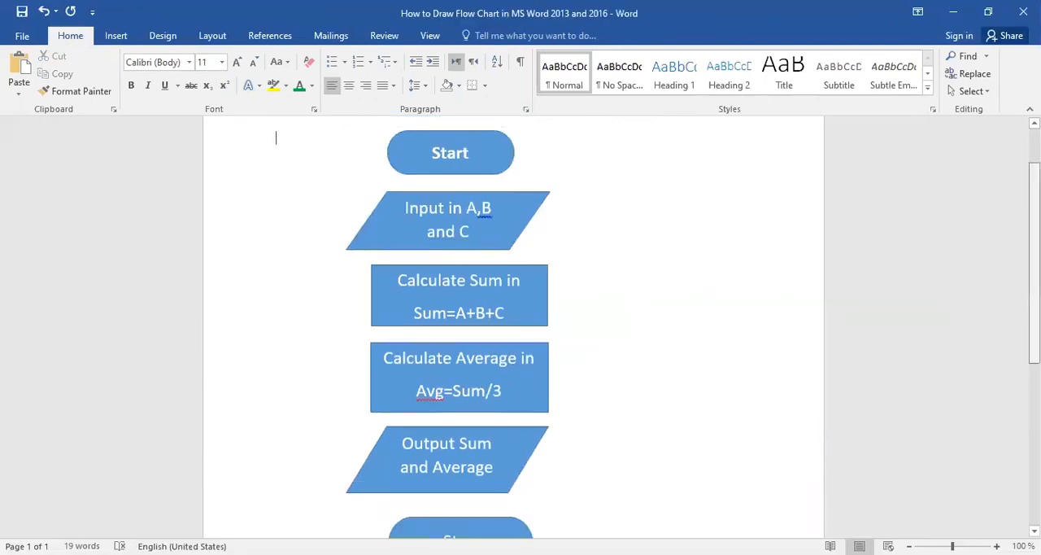
Reduce the height of the Stop terminator to about 1.64 cm by raising its lower edge.
{"action": "scroll", "coordinate": [1033, 277], "scroll_direction": "down", "scroll_amount": 1}
{"action": "left_click", "coordinate": [458, 497]}
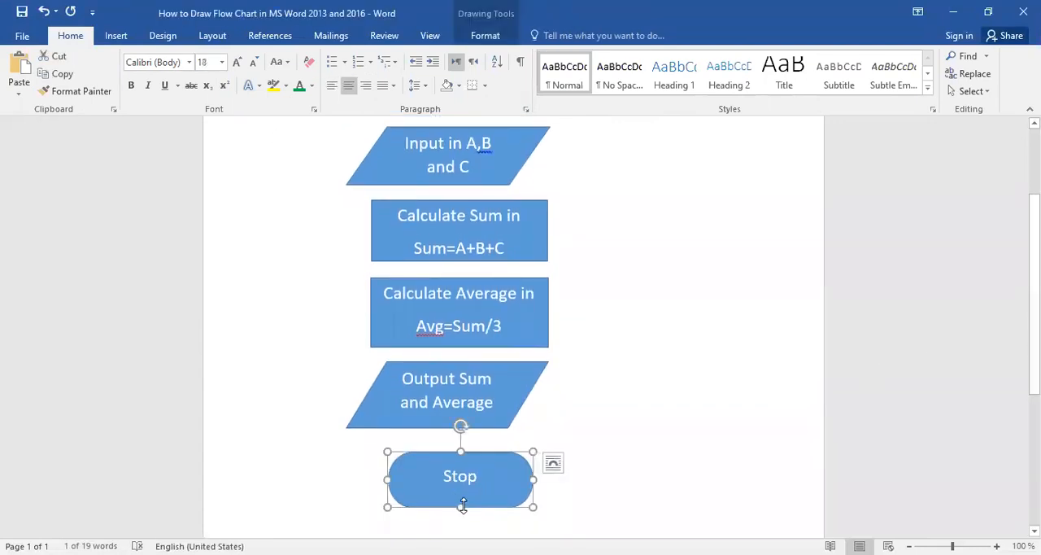
{"action": "left_click_drag", "start_coordinate": [460, 507], "coordinate": [460, 499]}
{"action": "left_click", "coordinate": [687, 384]}
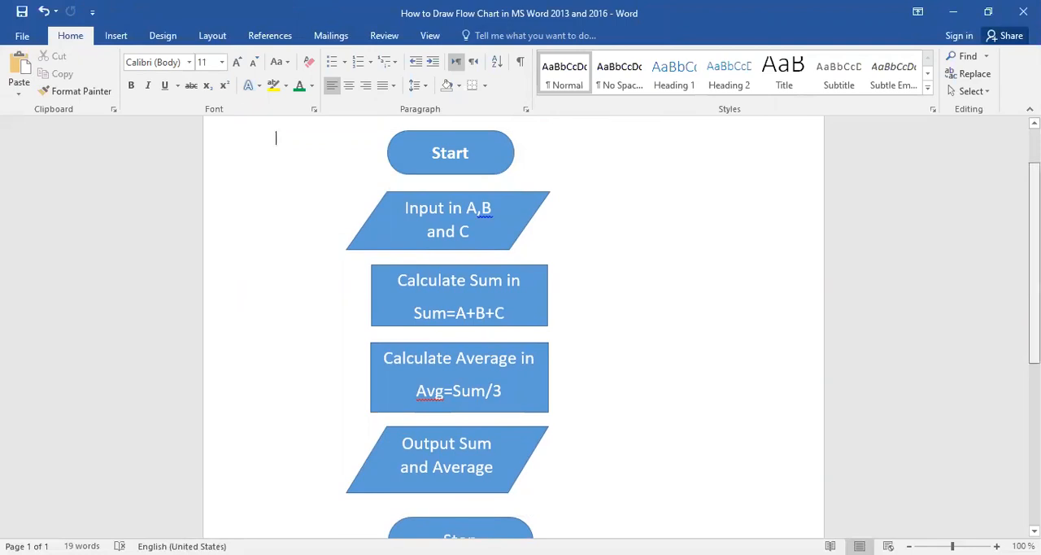
{"action": "scroll", "coordinate": [513, 325], "scroll_direction": "down", "scroll_amount": 2}
{"action": "scroll", "coordinate": [628, 182], "scroll_direction": "up", "scroll_amount": 2}
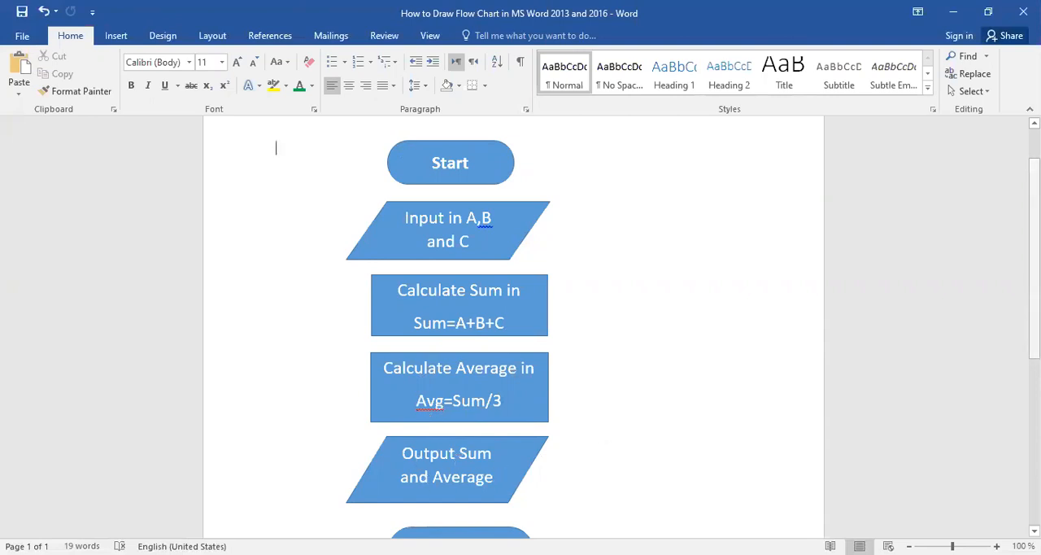
{"action": "scroll", "coordinate": [512, 325], "scroll_direction": "down", "scroll_amount": 2}
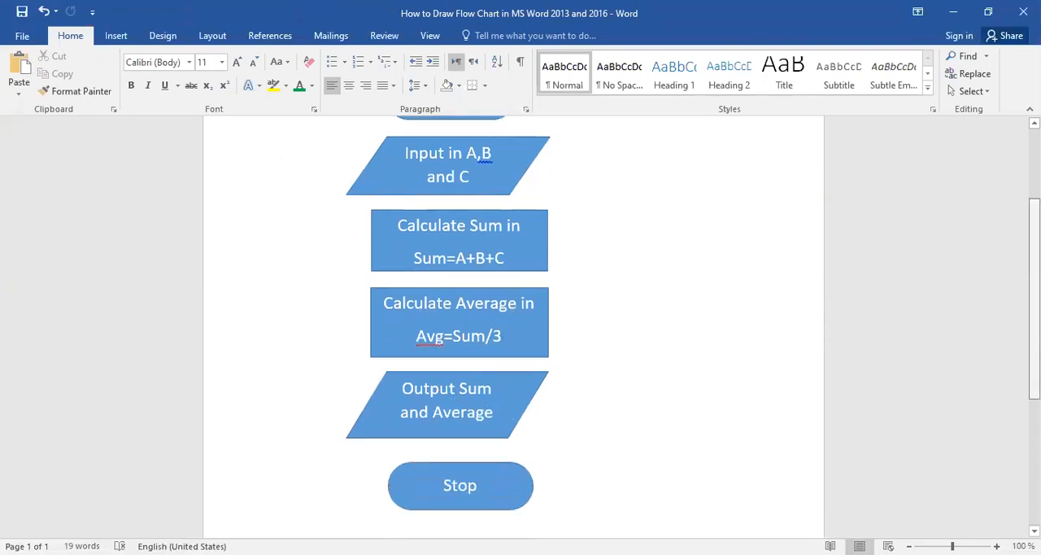
{"action": "scroll", "coordinate": [512, 325], "scroll_direction": "up", "scroll_amount": 2}
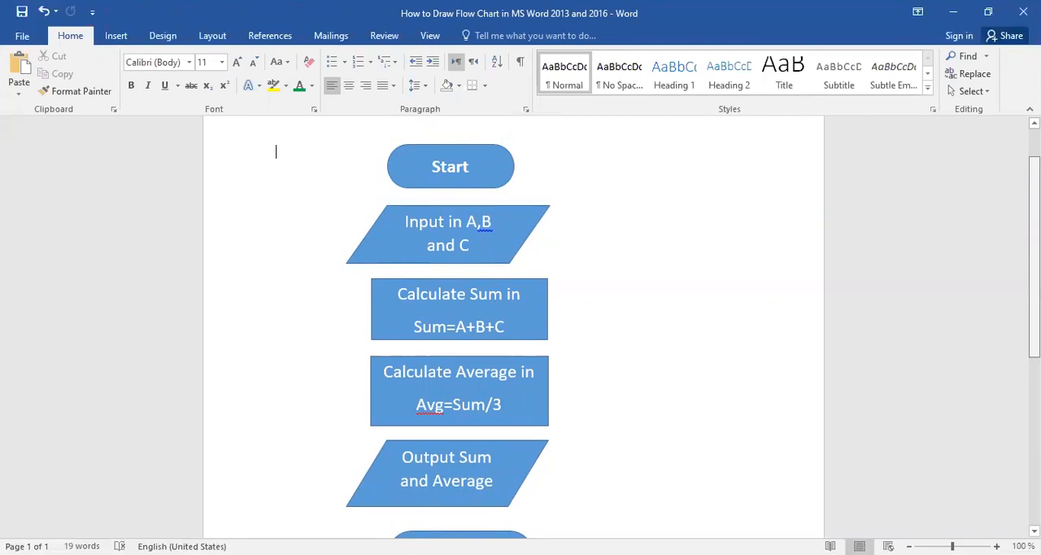
Draw a Down Arrow block arrow about 0.69 cm high and 0.56 cm wide between the Start terminator and the Input parallelogram.
{"action": "left_click", "coordinate": [116, 37]}
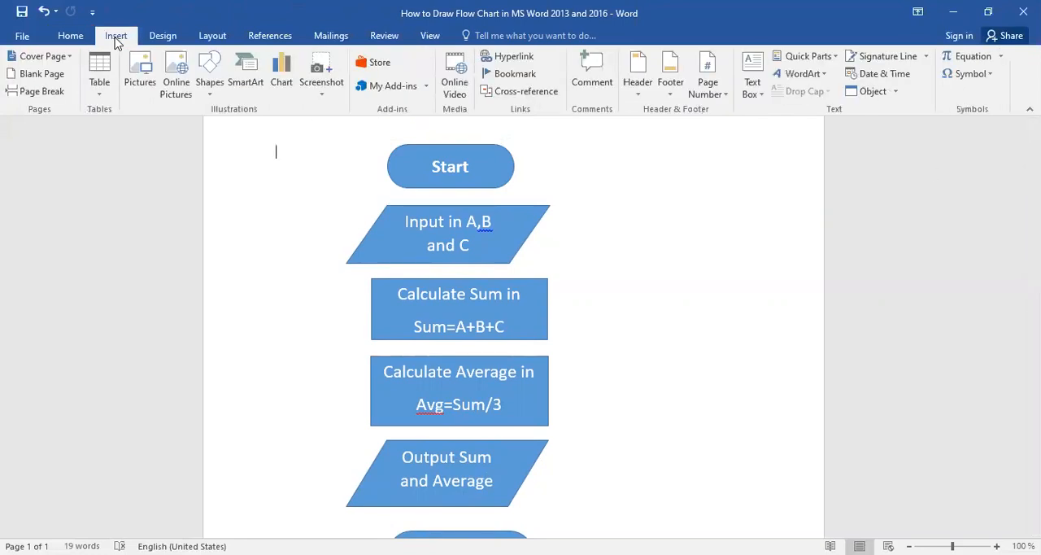
{"action": "left_click", "coordinate": [210, 88]}
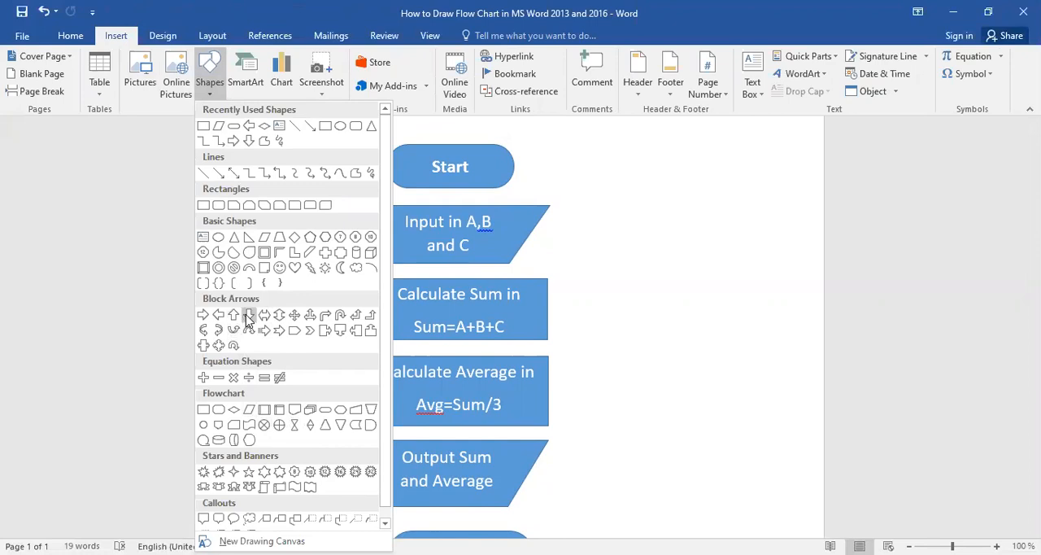
{"action": "left_click", "coordinate": [248, 318]}
{"action": "left_click_drag", "start_coordinate": [442, 188], "coordinate": [457, 209]}
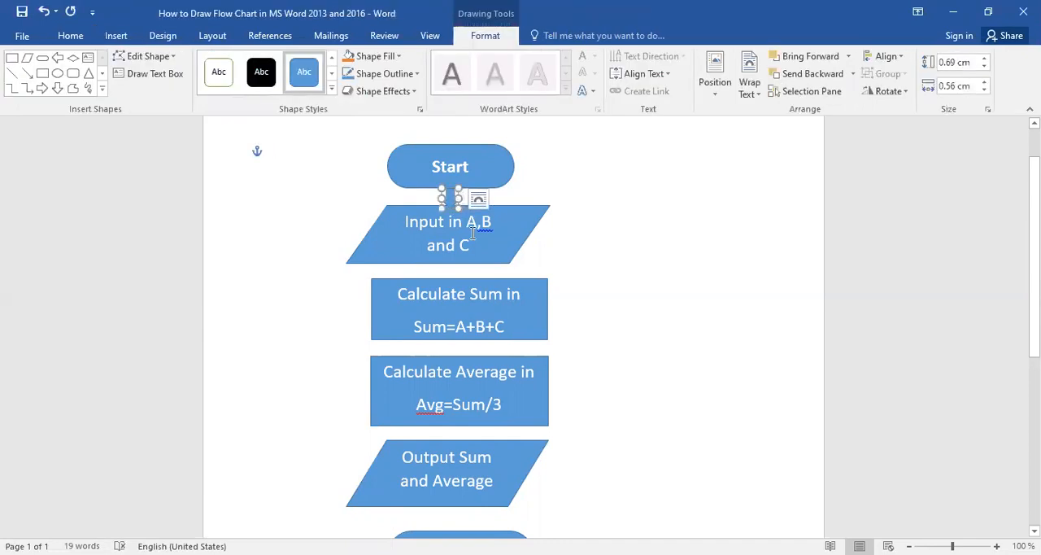
Copy the down arrow and place the copy between the Input parallelogram and the Calculate Sum rectangle.
{"action": "right_click", "coordinate": [452, 195]}
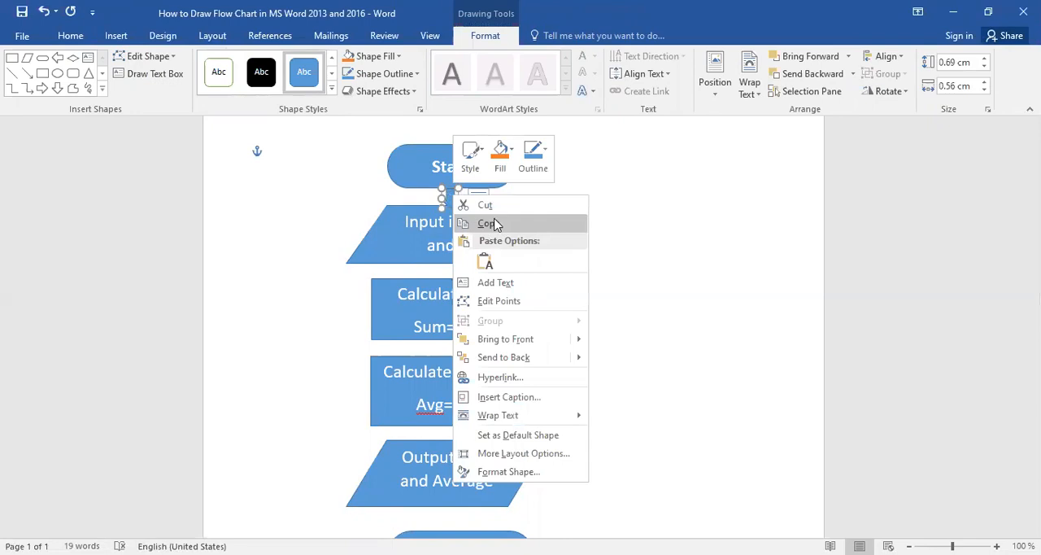
{"action": "left_click", "coordinate": [612, 197]}
{"action": "right_click", "coordinate": [612, 196]}
{"action": "left_click", "coordinate": [644, 263]}
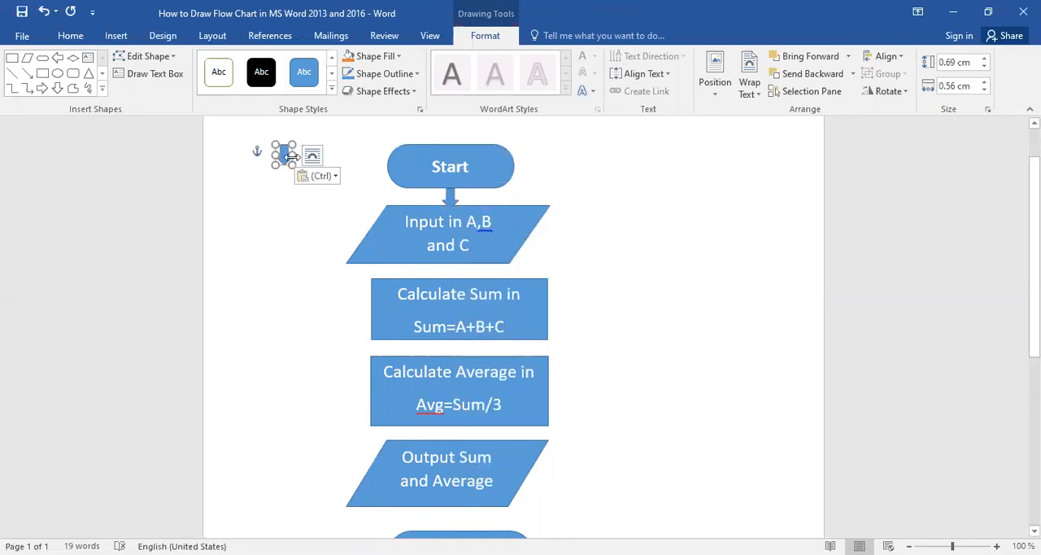
{"action": "left_click_drag", "start_coordinate": [284, 152], "coordinate": [453, 269]}
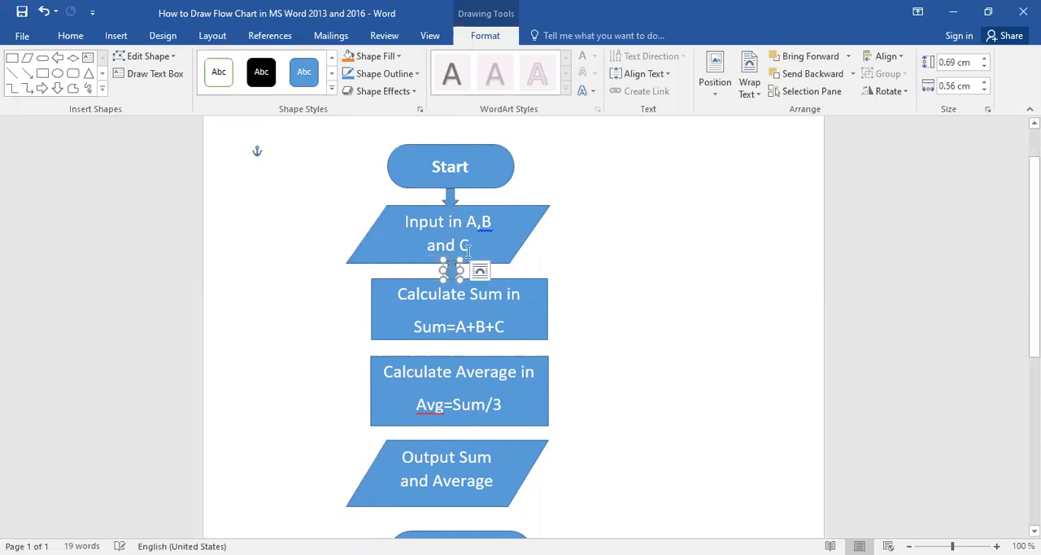
Paste another down arrow and place it between the Calculate Sum and Calculate Average rectangles.
{"action": "right_click", "coordinate": [572, 241]}
{"action": "left_click", "coordinate": [602, 306]}
{"action": "left_click_drag", "start_coordinate": [283, 150], "coordinate": [456, 348]}
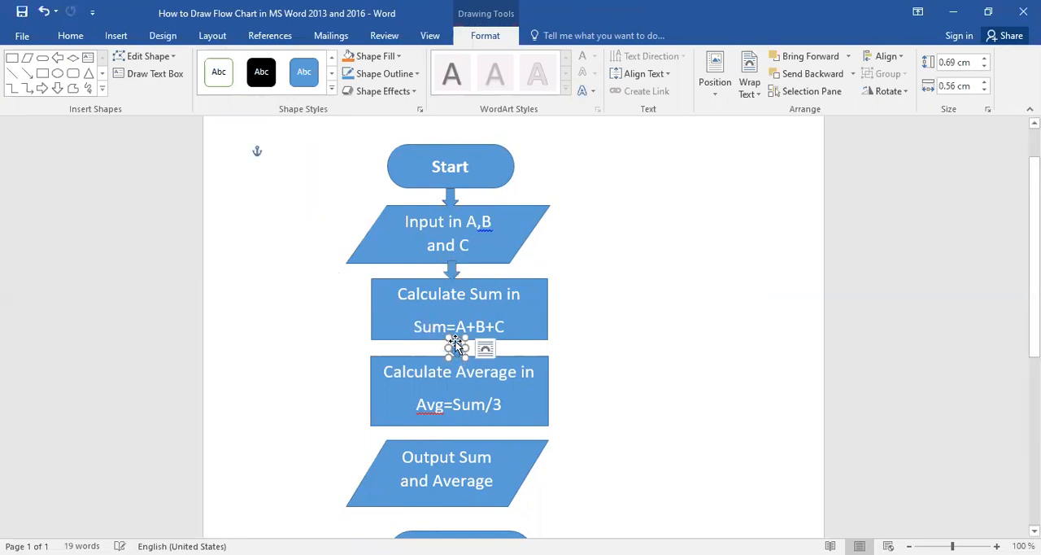
Paste two more down arrows, one between Calculate Average and Output Sum and Average, the other between the output parallelogram and Stop.
{"action": "right_click", "coordinate": [611, 348]}
{"action": "left_click", "coordinate": [611, 349]}
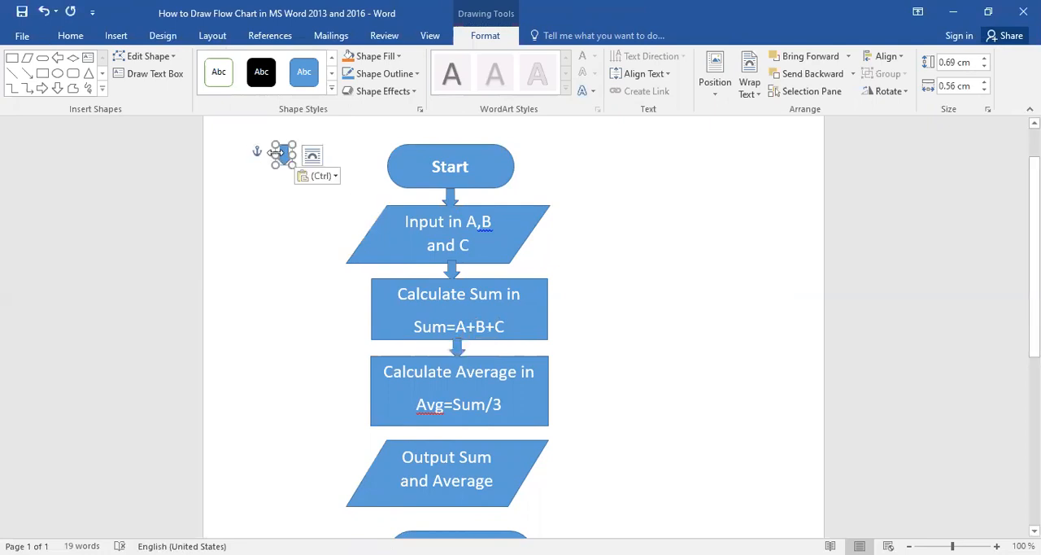
{"action": "left_click_drag", "start_coordinate": [282, 155], "coordinate": [458, 432]}
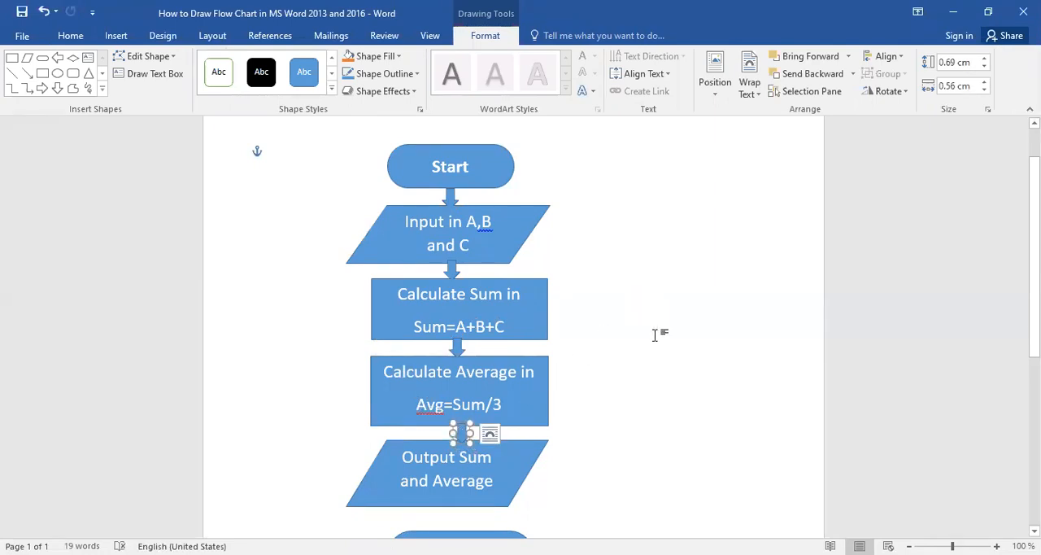
{"action": "key", "text": "ctrl+v"}
{"action": "left_click_drag", "start_coordinate": [280, 156], "coordinate": [462, 511]}
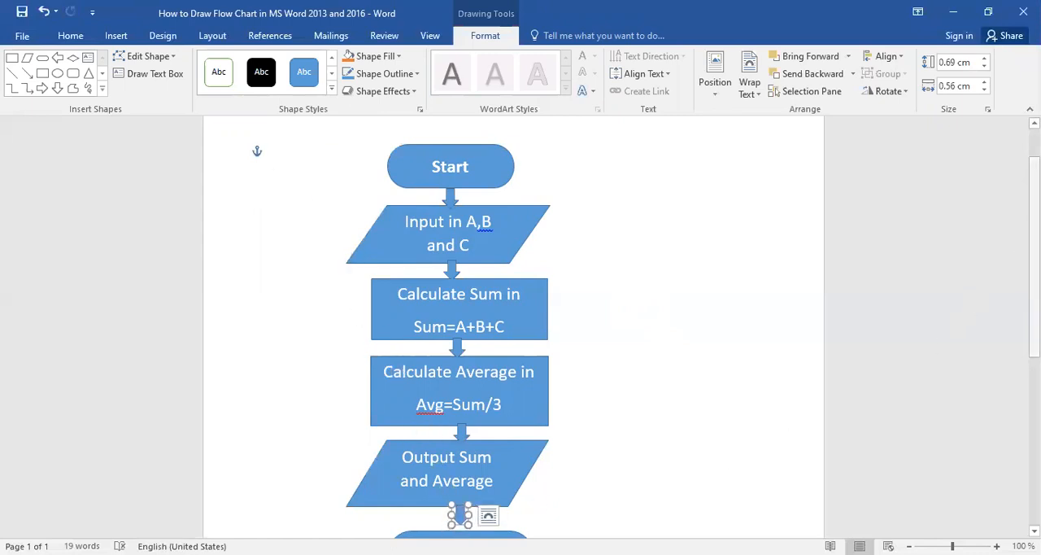
Move the Stop terminator slightly up so that it meets the tip of the last down arrow.
{"action": "scroll", "coordinate": [1034, 260], "scroll_direction": "down", "scroll_amount": 2}
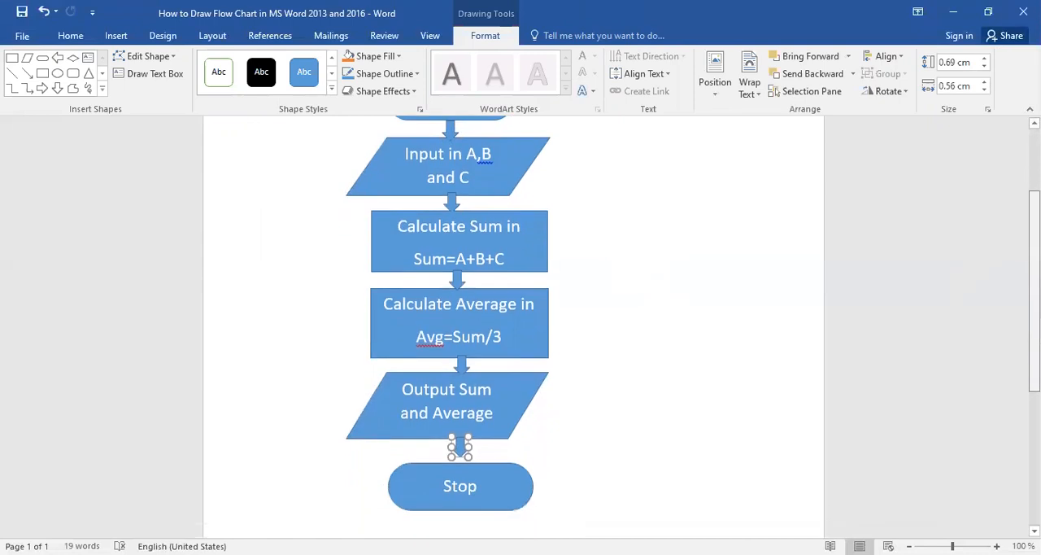
{"action": "left_click", "coordinate": [488, 461]}
{"action": "left_click_drag", "start_coordinate": [489, 458], "coordinate": [490, 455]}
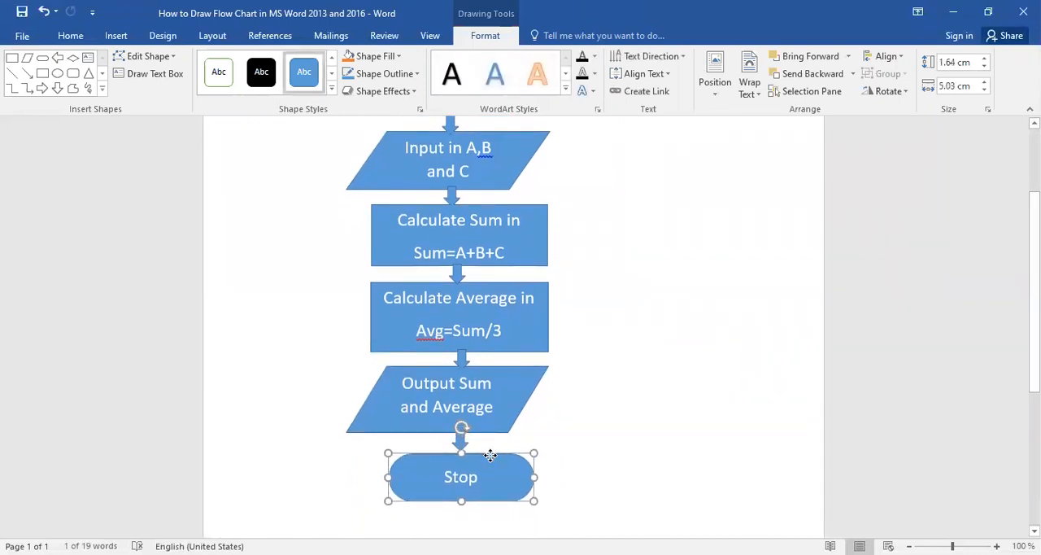
{"action": "left_click", "coordinate": [672, 319]}
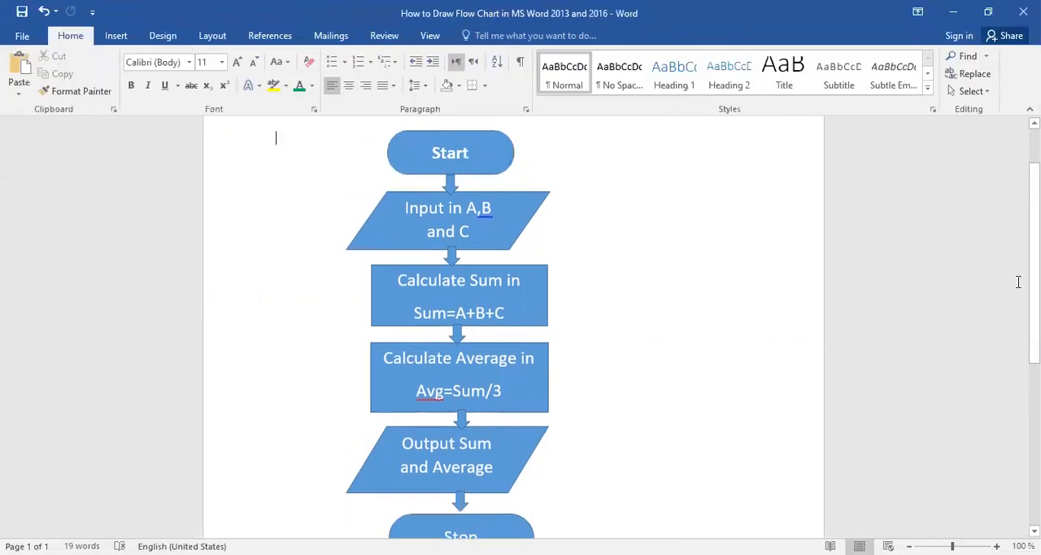
{"action": "left_click", "coordinate": [491, 525]}
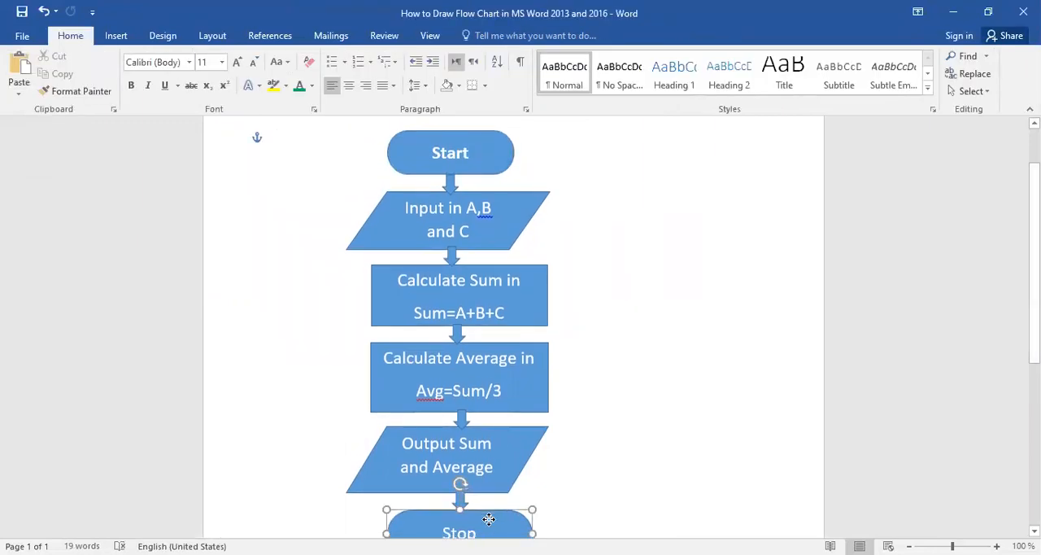
{"action": "scroll", "coordinate": [613, 413], "scroll_direction": "down", "scroll_amount": 5}
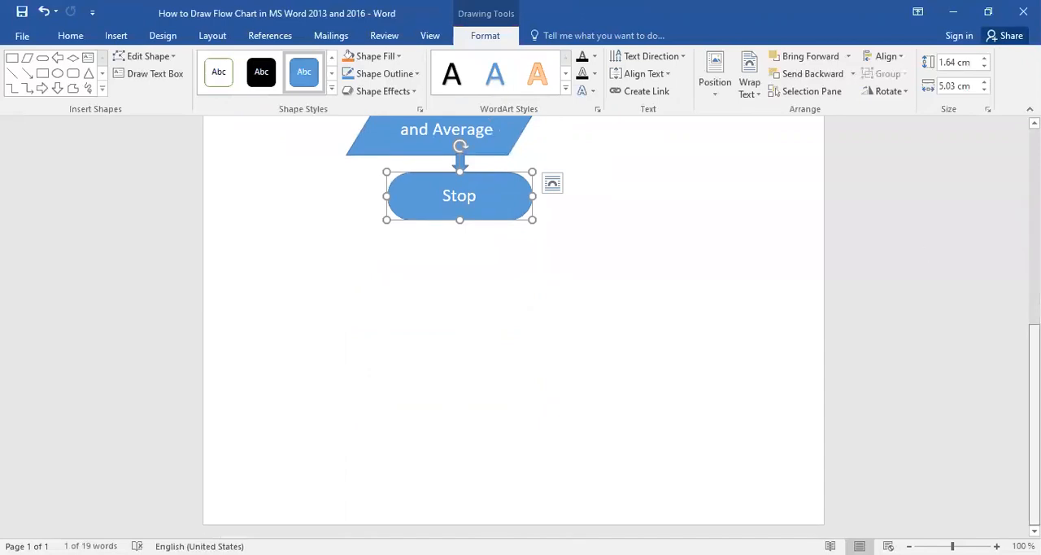
{"action": "scroll", "coordinate": [513, 325], "scroll_direction": "up", "scroll_amount": 5}
{"action": "scroll", "coordinate": [513, 326], "scroll_direction": "up", "scroll_amount": 3}
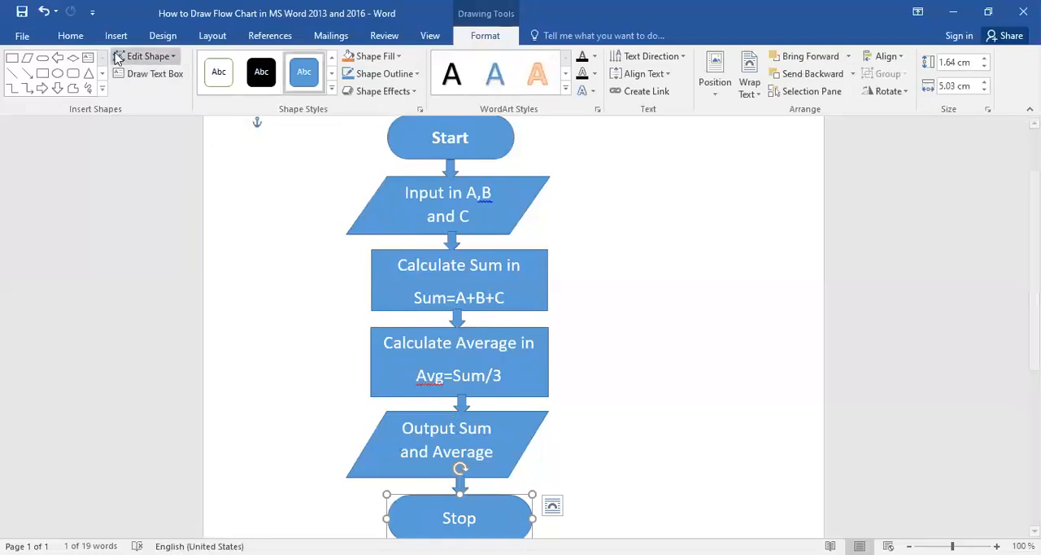
{"action": "left_click", "coordinate": [72, 38]}
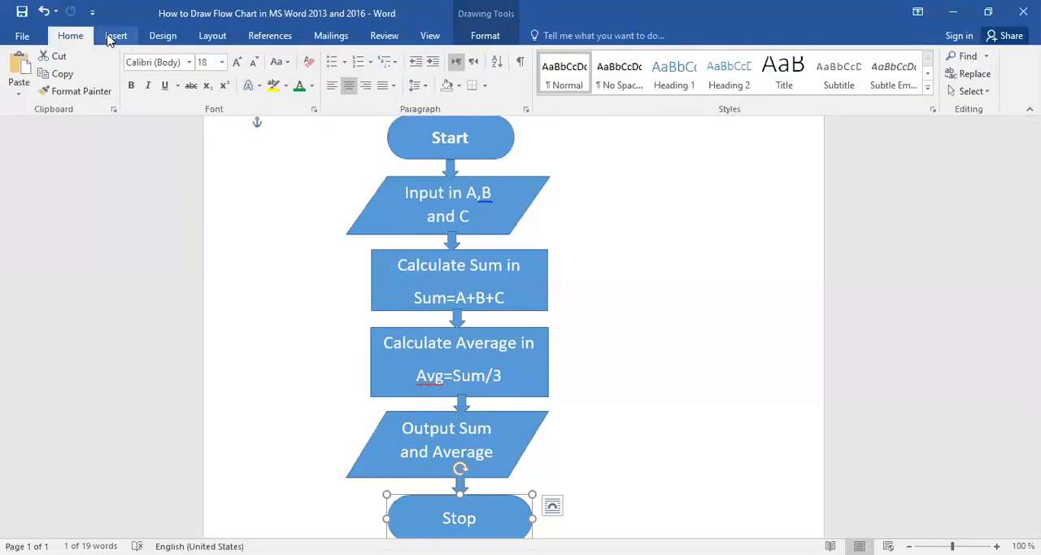
{"action": "left_click", "coordinate": [114, 36]}
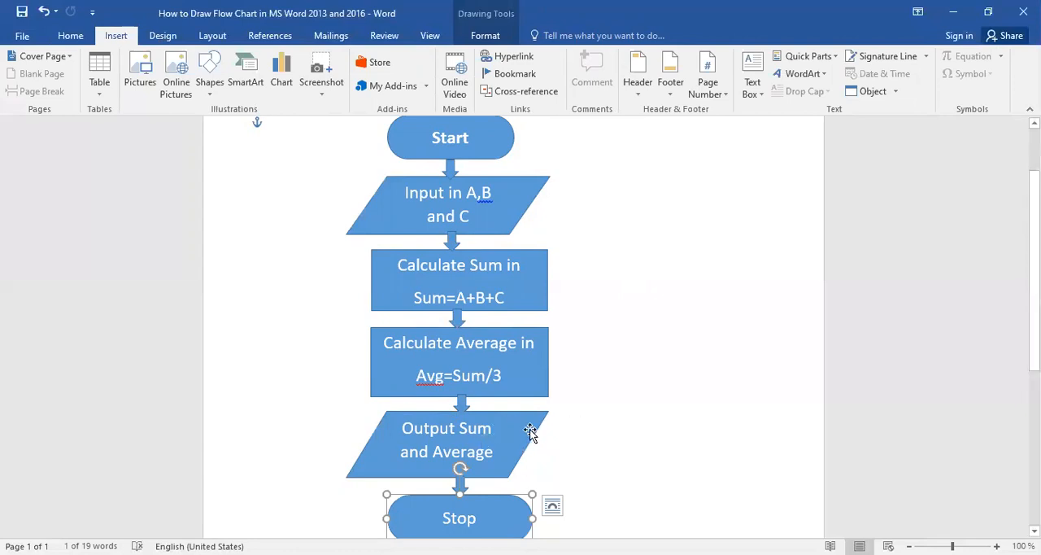
{"action": "left_click", "coordinate": [614, 421]}
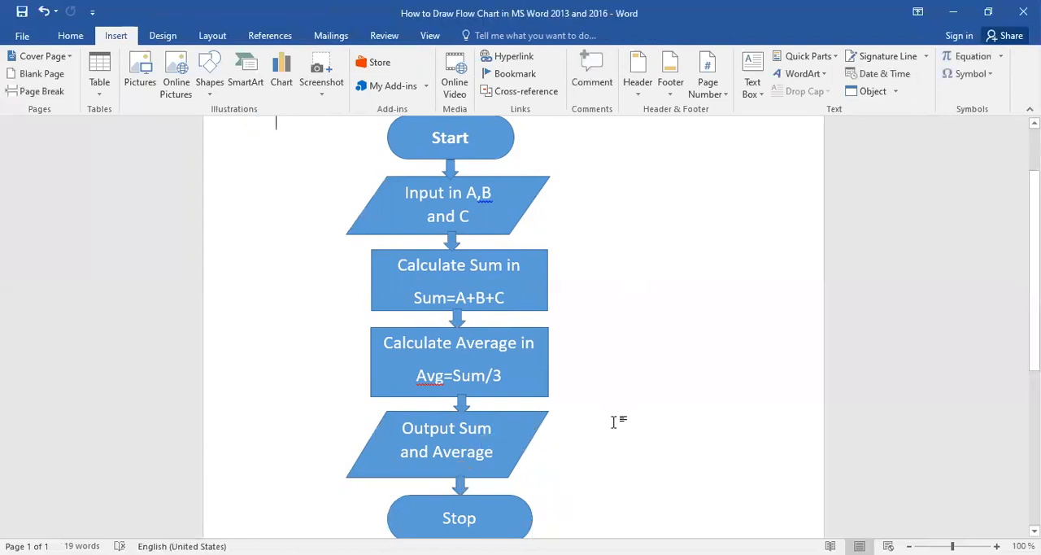